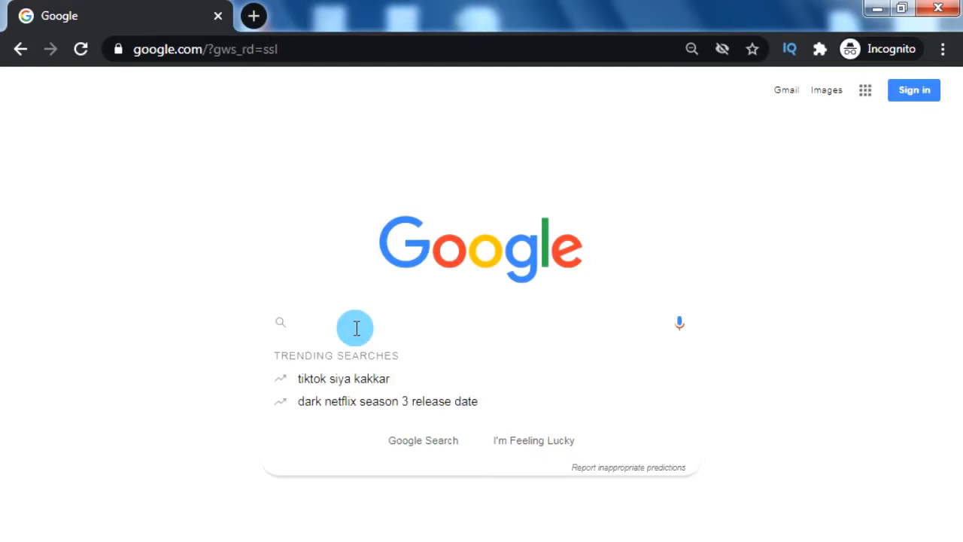
Search Google for 'google forms' and open the 'Google Forms: Free Online Surveys' page
{"action": "type", "text": "ms"}
{"action": "key", "text": "Return"}
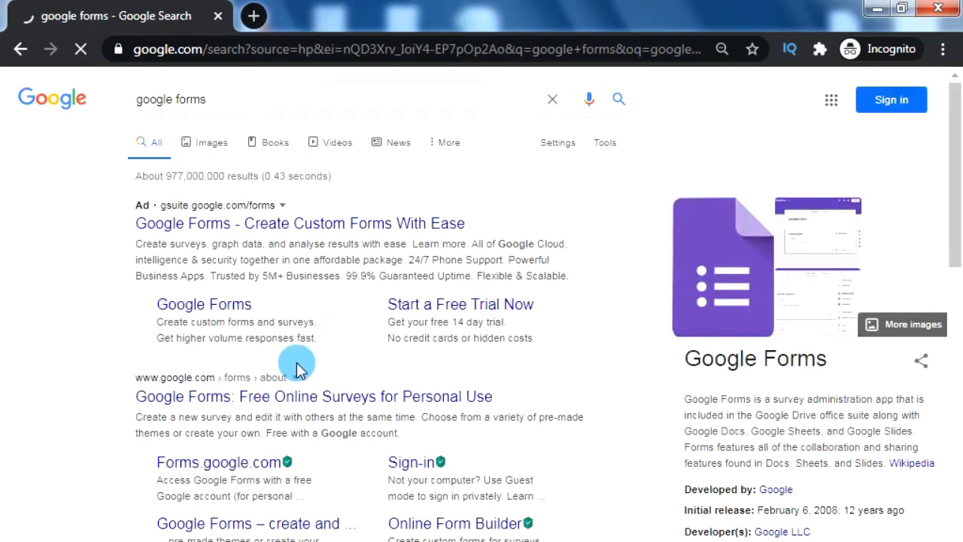
{"action": "left_click", "coordinate": [227, 398]}
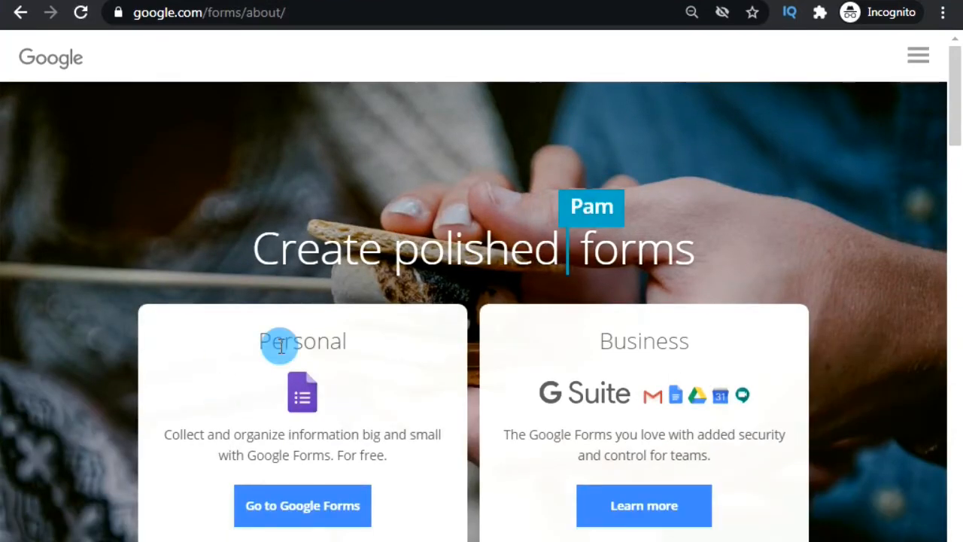
Go to Google Forms and sign in with the account e-mail and password
{"action": "left_click", "coordinate": [283, 520]}
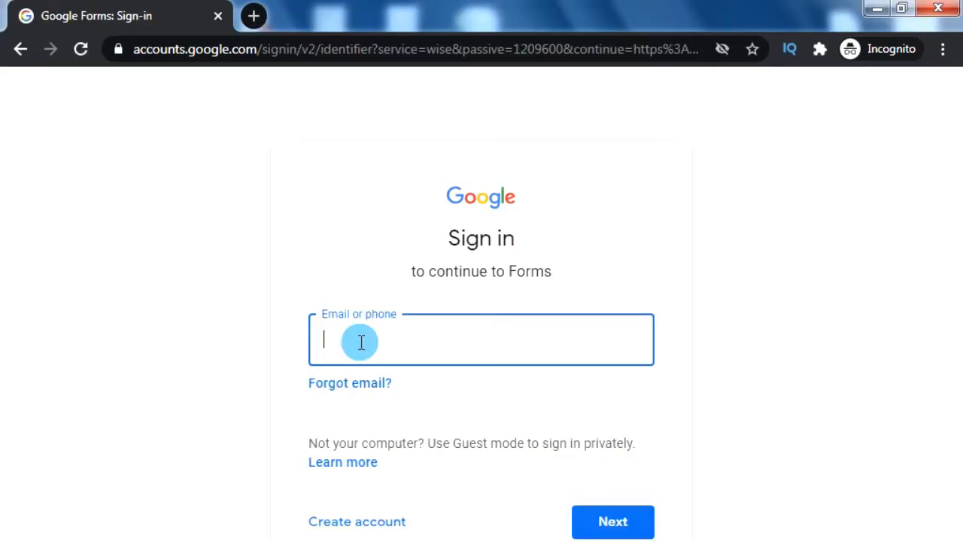
{"action": "key", "text": "Return"}
{"action": "type", "text": "******"}
{"action": "key", "text": "Return"}
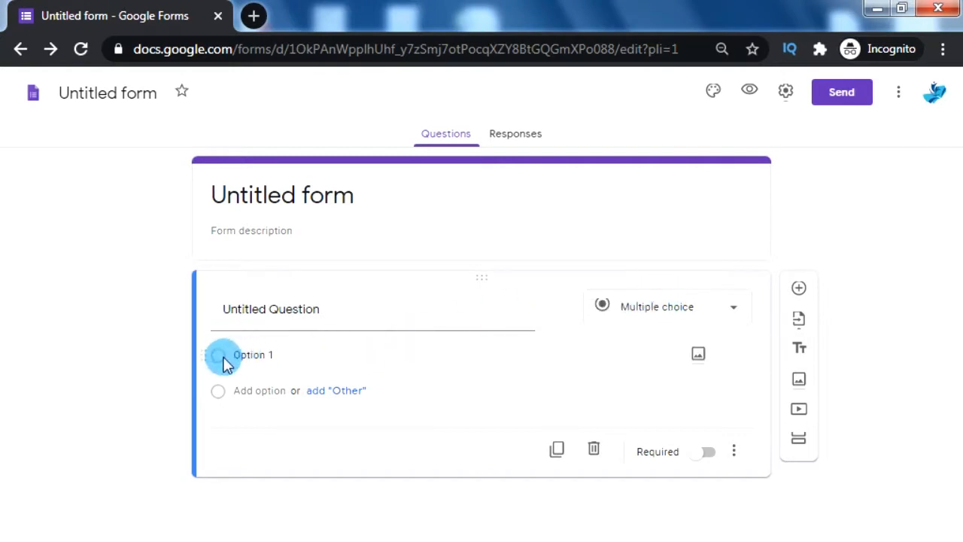
Add an 'Other' choice and a second option, then switch the first question to Paragraph
{"action": "left_click", "coordinate": [253, 356]}
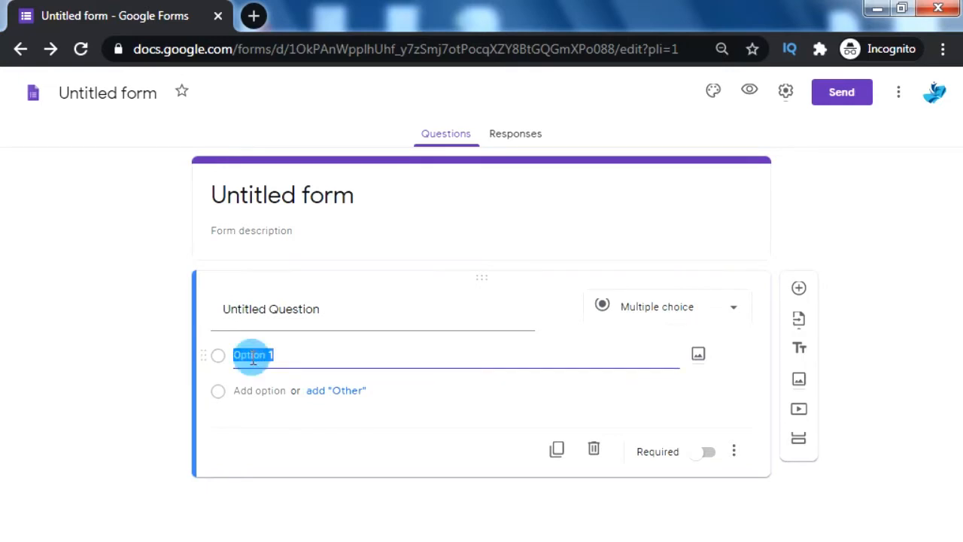
{"action": "left_click", "coordinate": [336, 392]}
{"action": "left_click", "coordinate": [254, 427]}
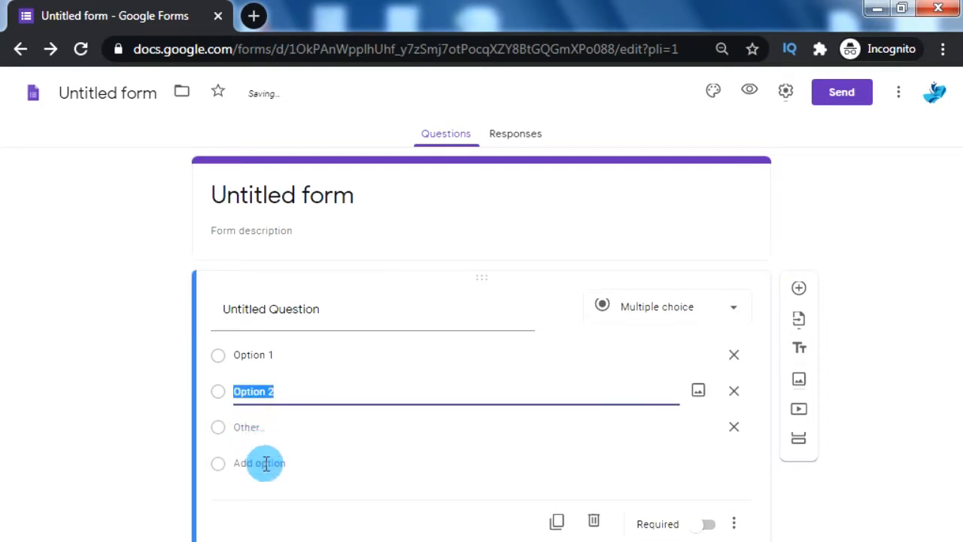
{"action": "left_click", "coordinate": [322, 468]}
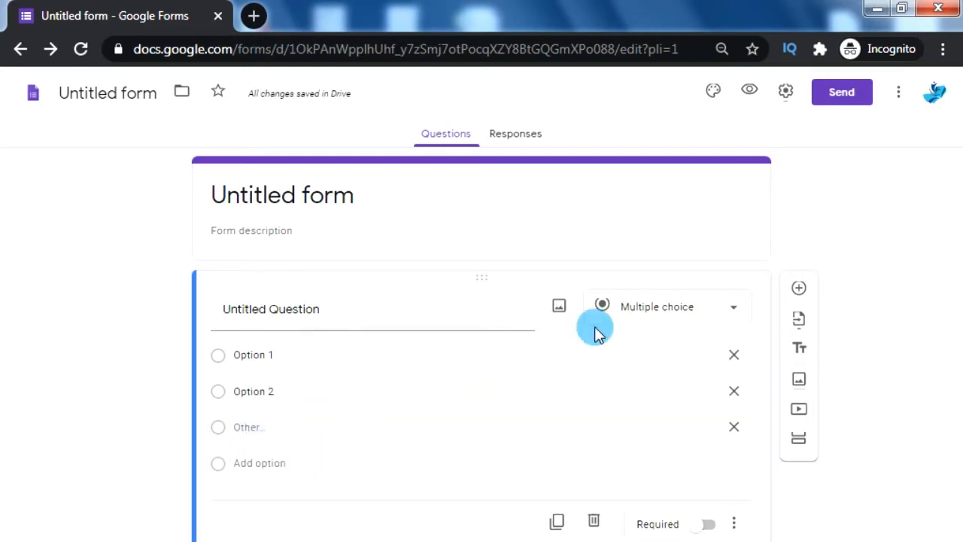
{"action": "left_click", "coordinate": [732, 315]}
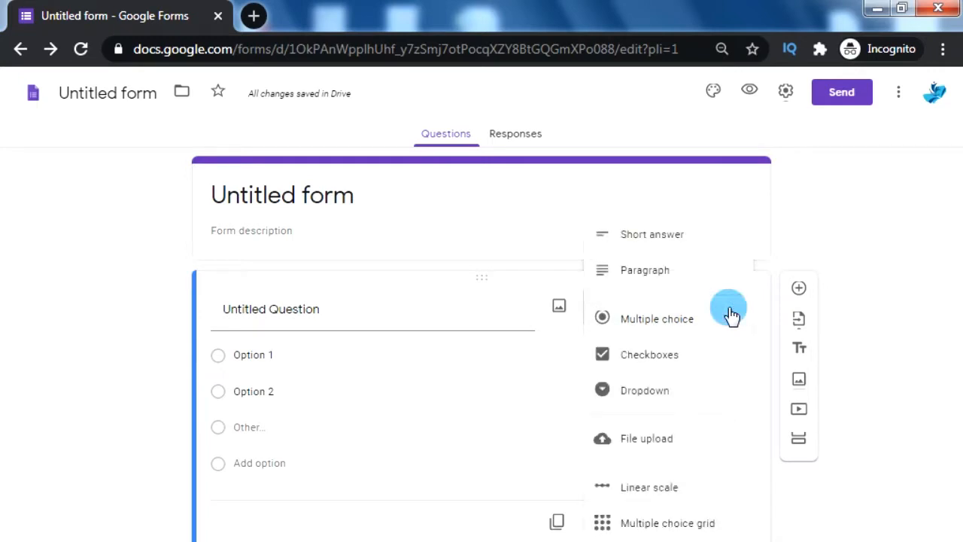
{"action": "left_click", "coordinate": [700, 239]}
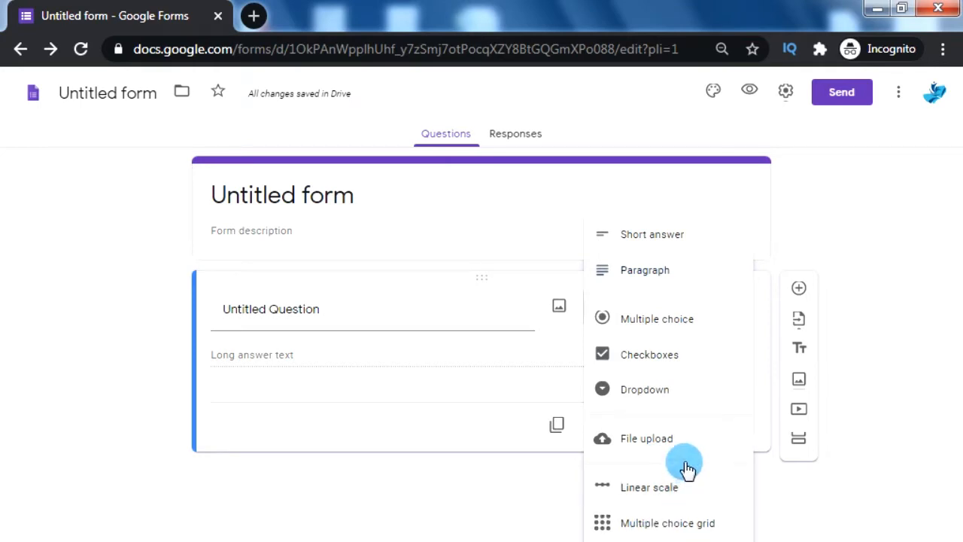
Add a multiple-choice question with Option 1 below the paragraph question
{"action": "left_click", "coordinate": [696, 350]}
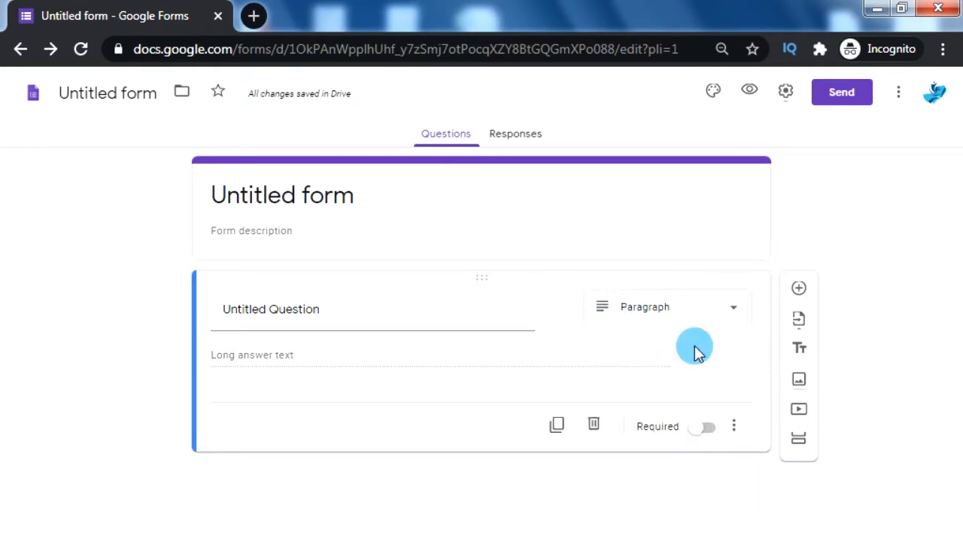
{"action": "left_click", "coordinate": [801, 299]}
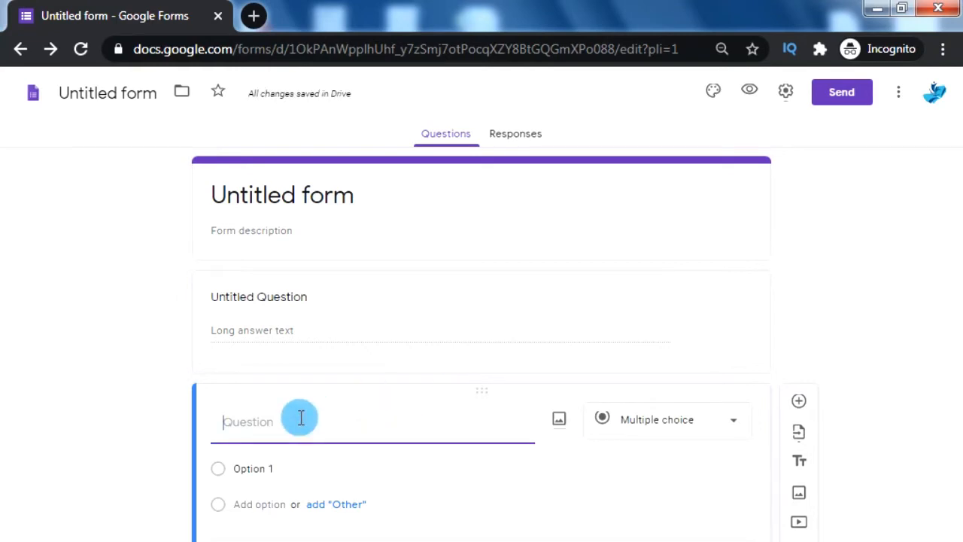
{"action": "key", "text": "Tab"}
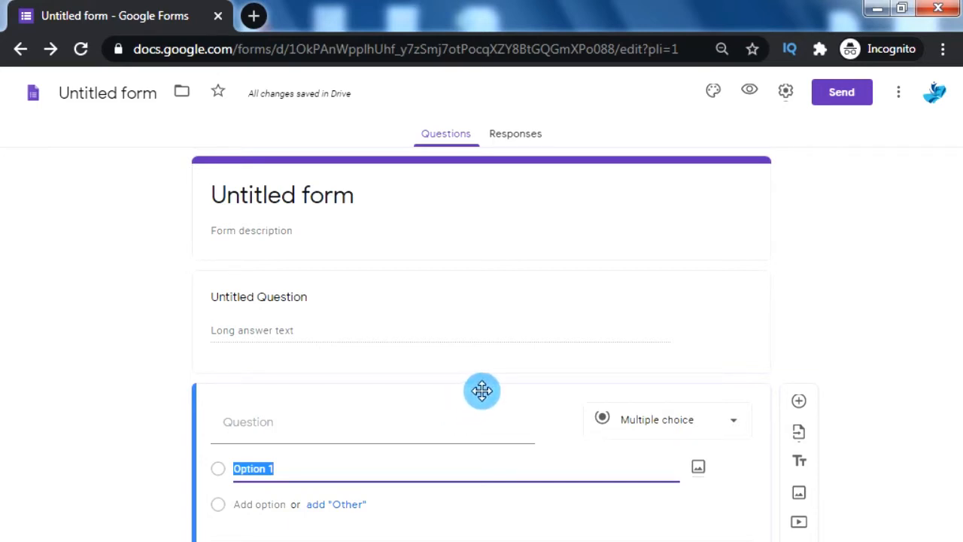
Move the multiple-choice question up, add and reorder options, mark it required, then delete it
{"action": "left_click_drag", "start_coordinate": [482, 390], "coordinate": [465, 270]}
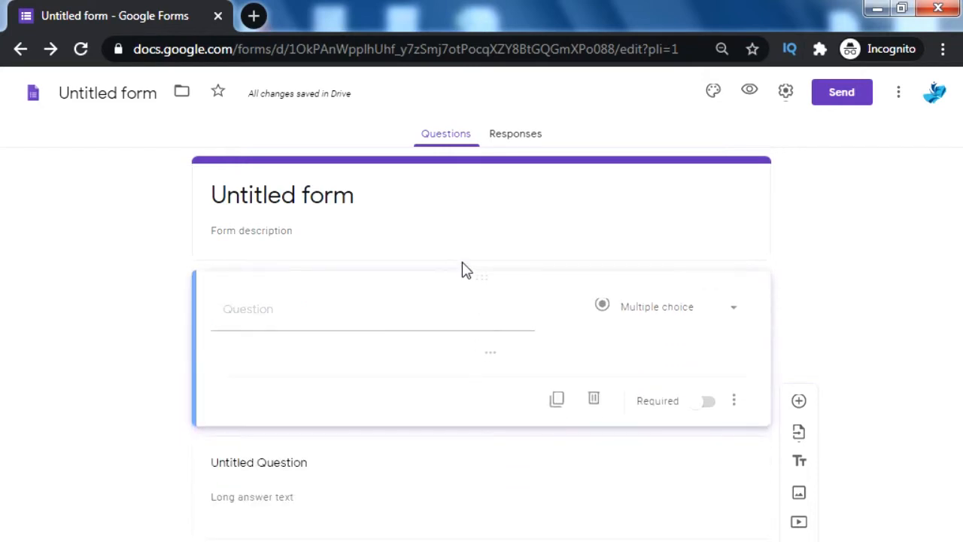
{"action": "left_click", "coordinate": [474, 303]}
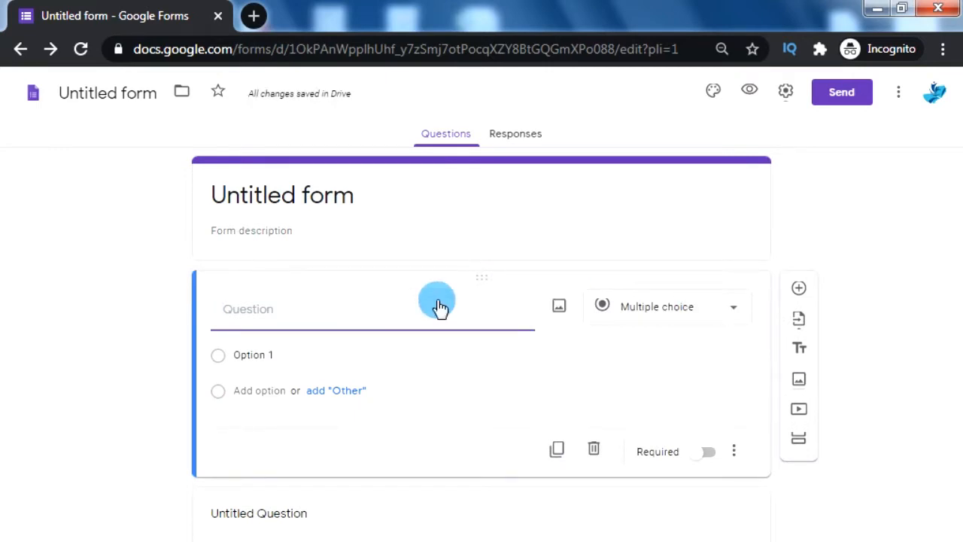
{"action": "left_click", "coordinate": [333, 391]}
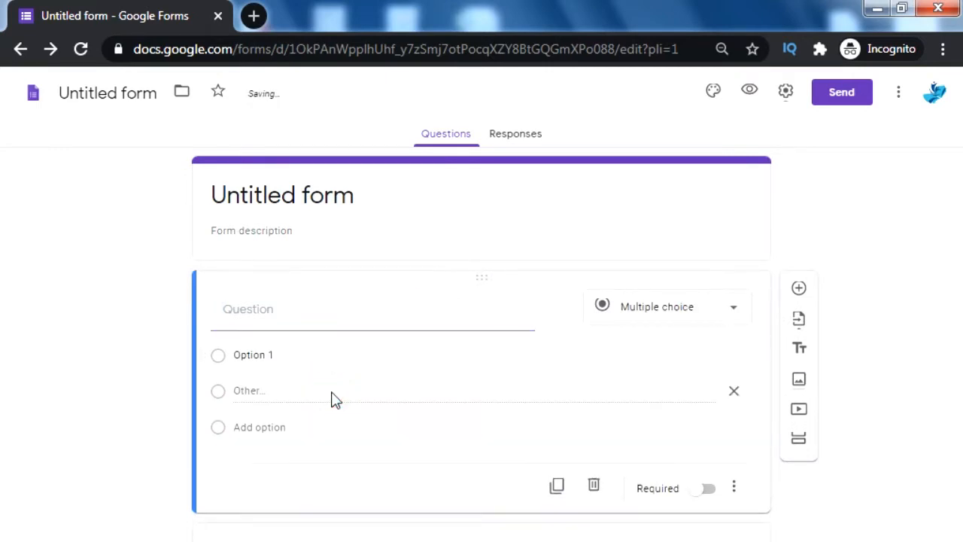
{"action": "left_click", "coordinate": [270, 427]}
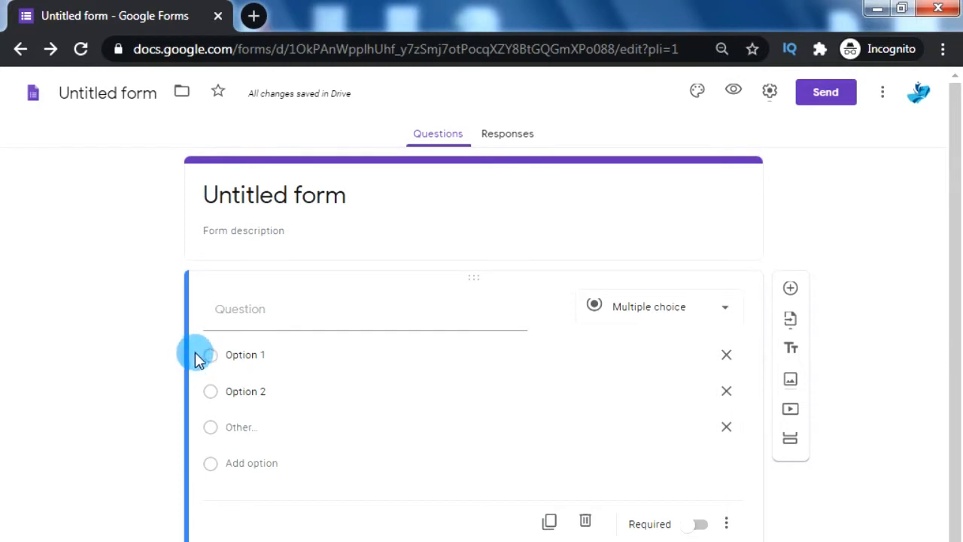
{"action": "left_click_drag", "start_coordinate": [193, 350], "coordinate": [200, 415]}
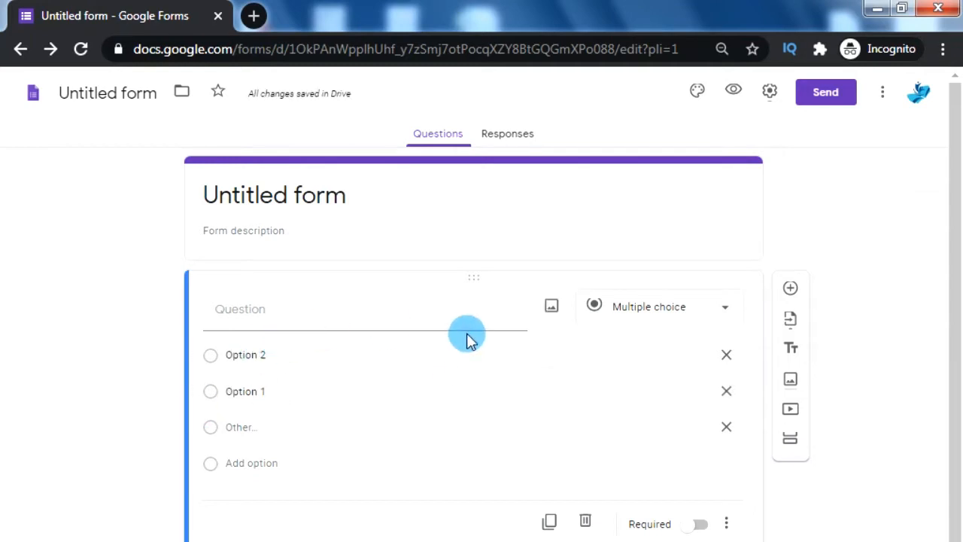
{"action": "left_click", "coordinate": [691, 529]}
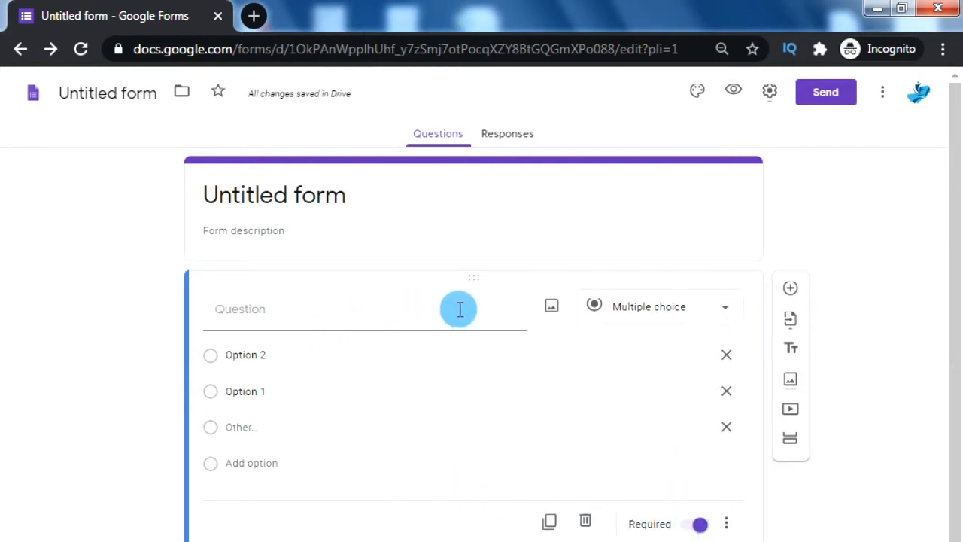
{"action": "left_click", "coordinate": [497, 354]}
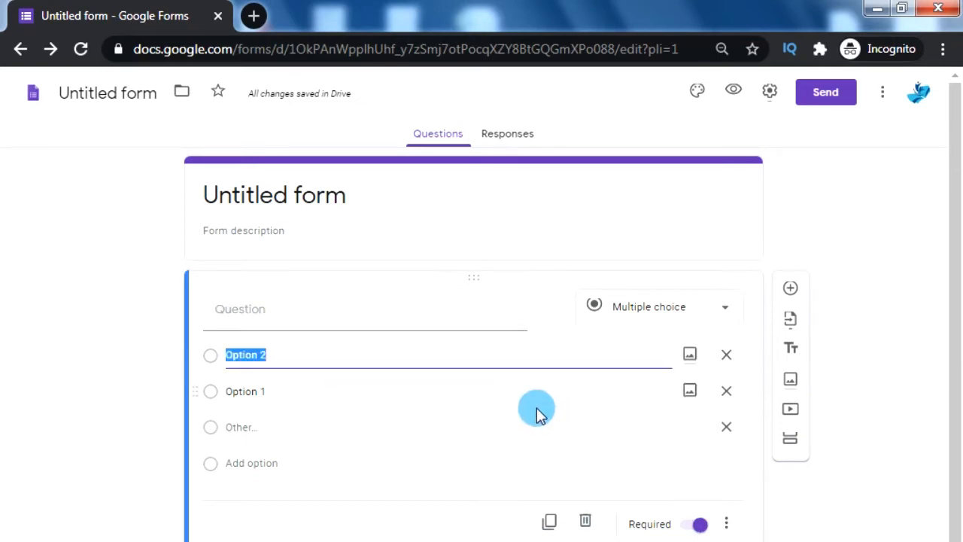
{"action": "left_click", "coordinate": [585, 521]}
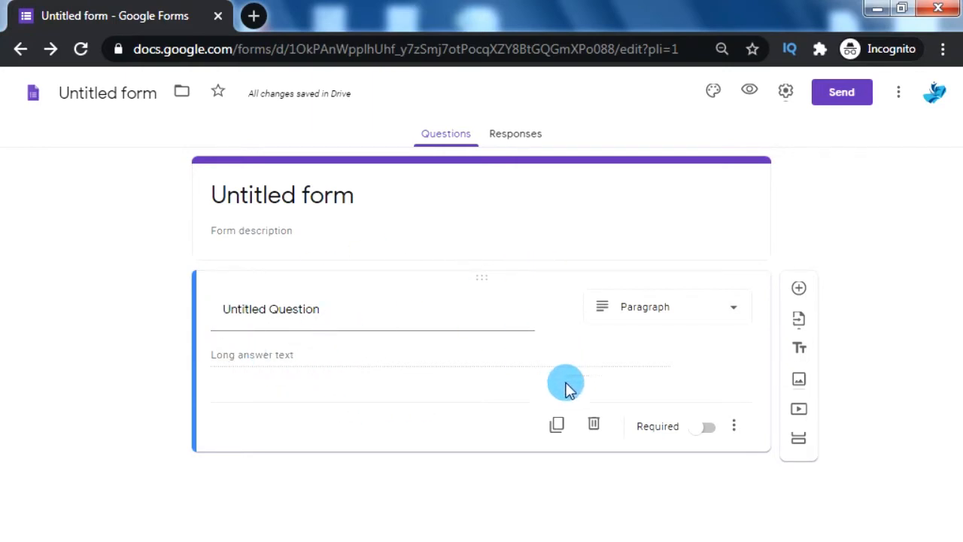
Duplicate the paragraph question, add an untitled title-and-description block, and open Add image
{"action": "left_click", "coordinate": [557, 425]}
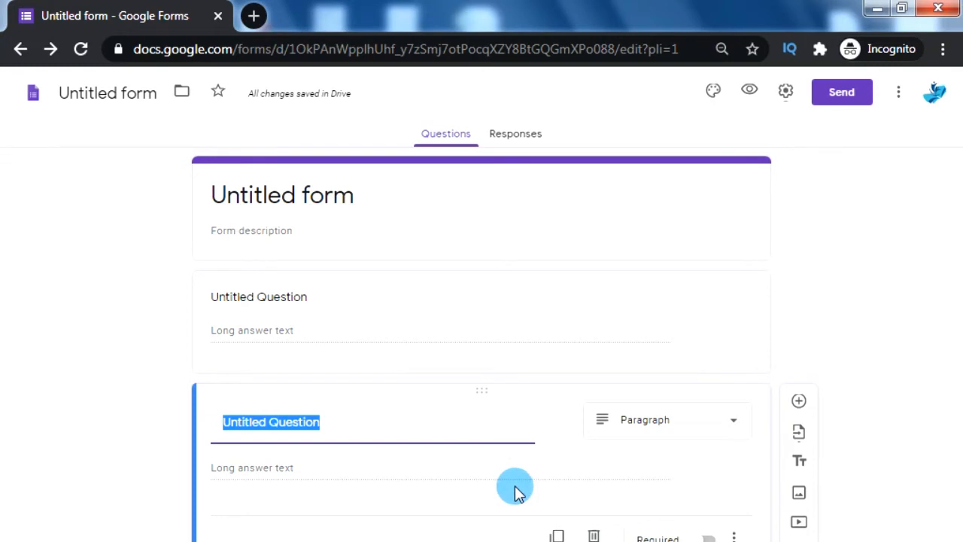
{"action": "left_click", "coordinate": [509, 356]}
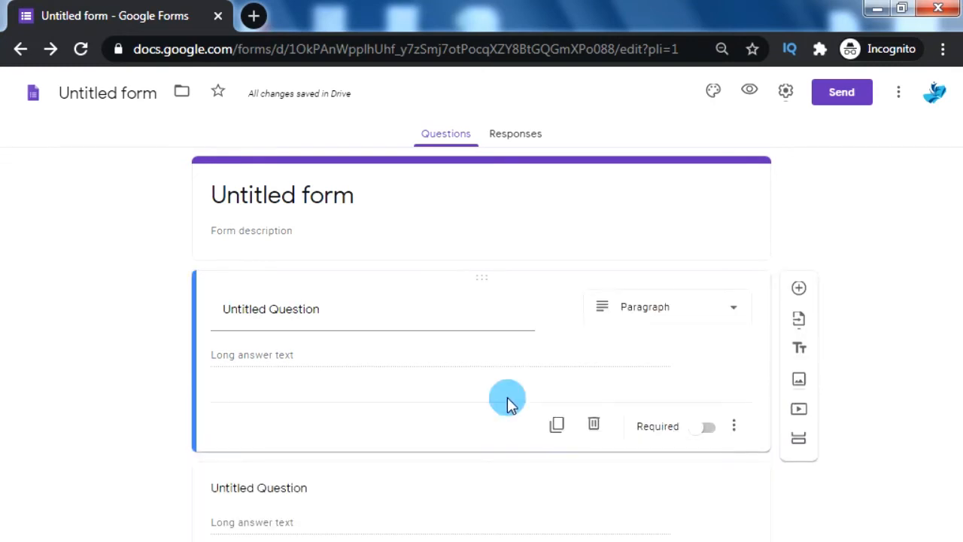
{"action": "left_click", "coordinate": [803, 350]}
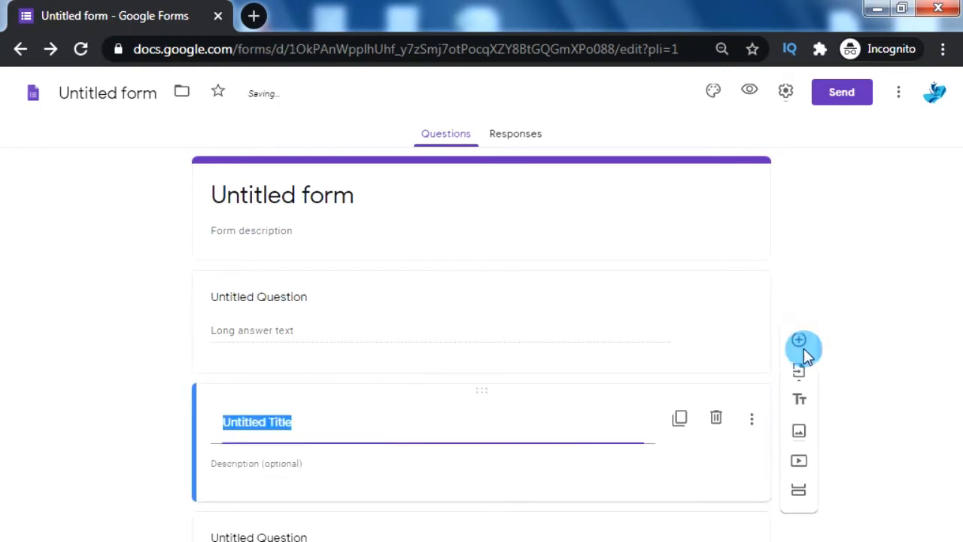
{"action": "left_click", "coordinate": [532, 354]}
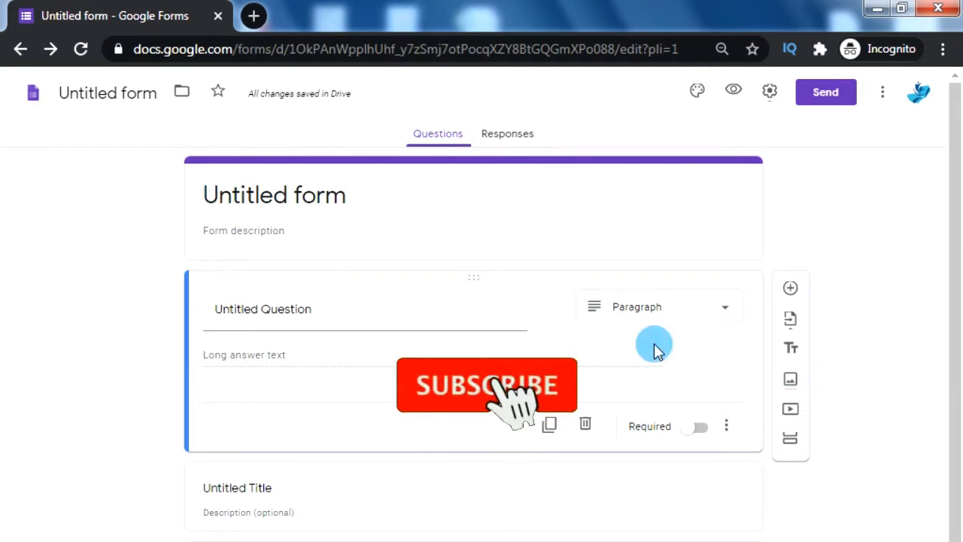
{"action": "left_click", "coordinate": [790, 384]}
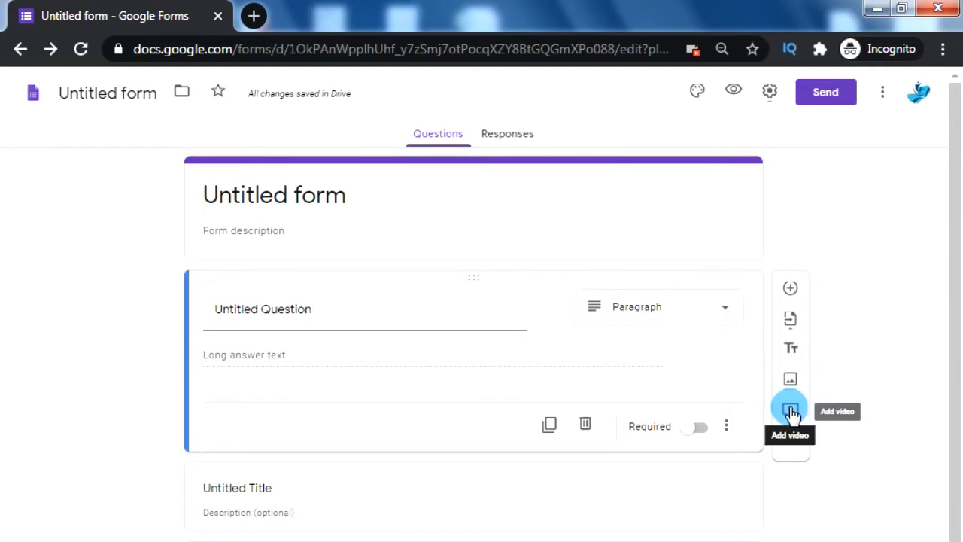
Open the Add video dialog on its URL tab
{"action": "left_click", "coordinate": [791, 411]}
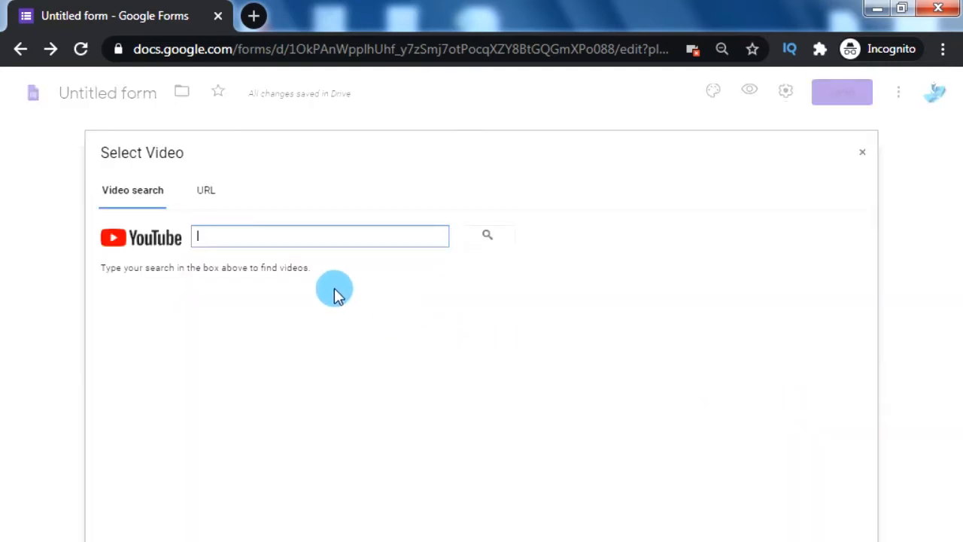
{"action": "left_click", "coordinate": [203, 192]}
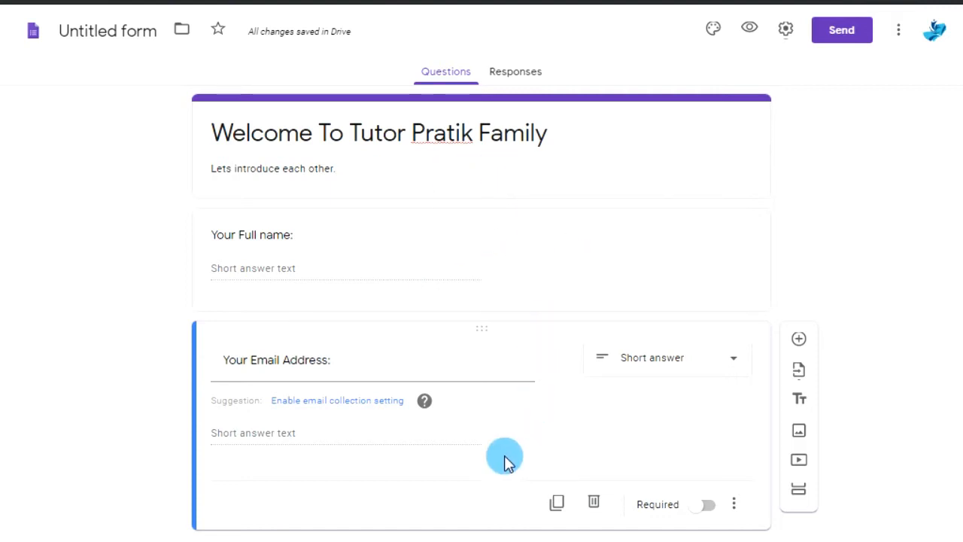
Add a second section and scroll back up to the Section 1 of 2 header
{"action": "left_click", "coordinate": [799, 497]}
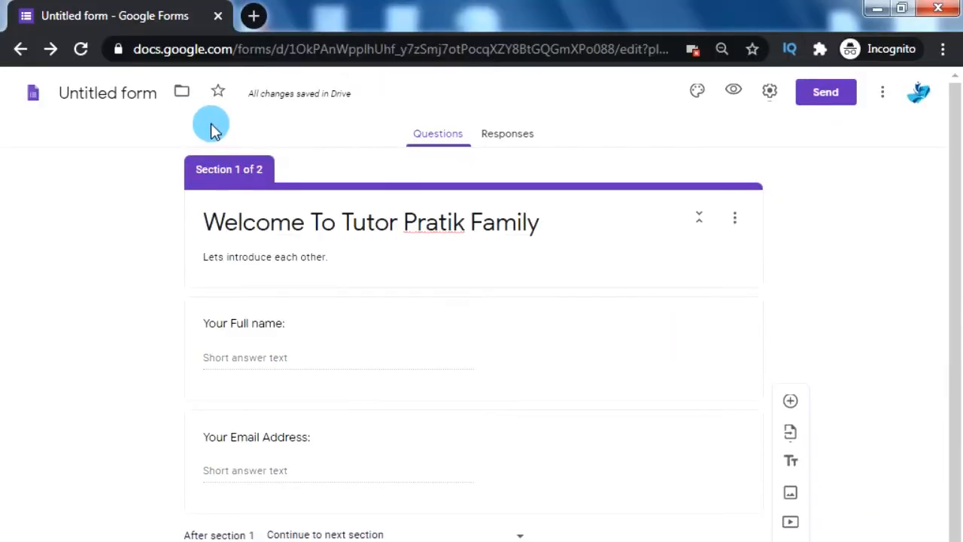
{"action": "scroll", "coordinate": [335, 255], "scroll_direction": "down", "scroll_amount": 2}
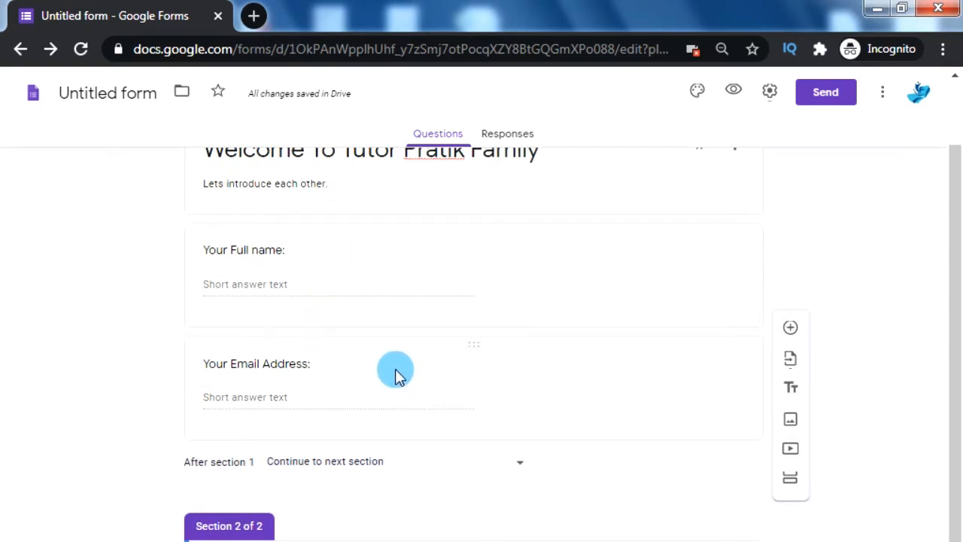
{"action": "scroll", "coordinate": [807, 398], "scroll_direction": "down", "scroll_amount": 1}
{"action": "scroll", "coordinate": [807, 392], "scroll_direction": "down", "scroll_amount": 5}
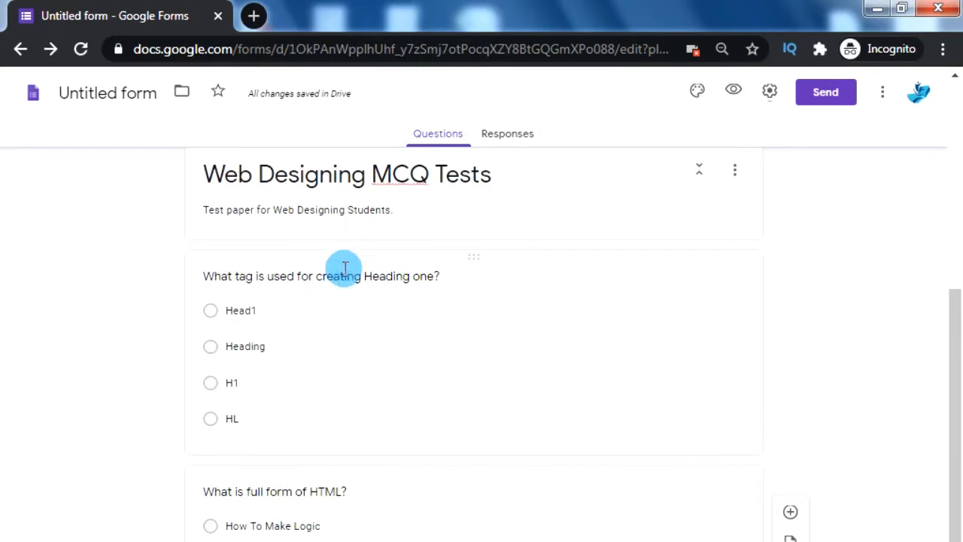
{"action": "scroll", "coordinate": [361, 369], "scroll_direction": "up", "scroll_amount": 1}
{"action": "scroll", "coordinate": [279, 394], "scroll_direction": "down", "scroll_amount": 4}
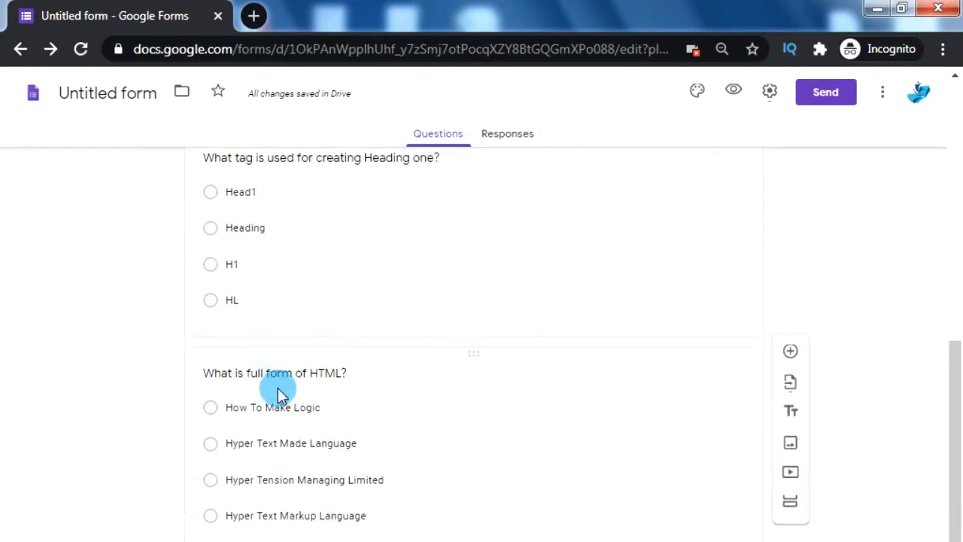
{"action": "scroll", "coordinate": [280, 392], "scroll_direction": "up", "scroll_amount": 4}
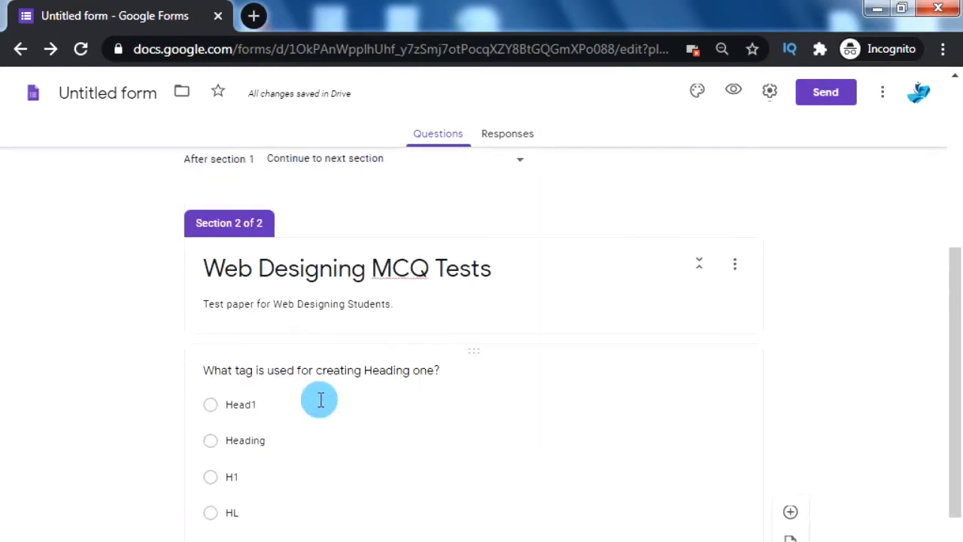
{"action": "scroll", "coordinate": [323, 399], "scroll_direction": "up", "scroll_amount": 5}
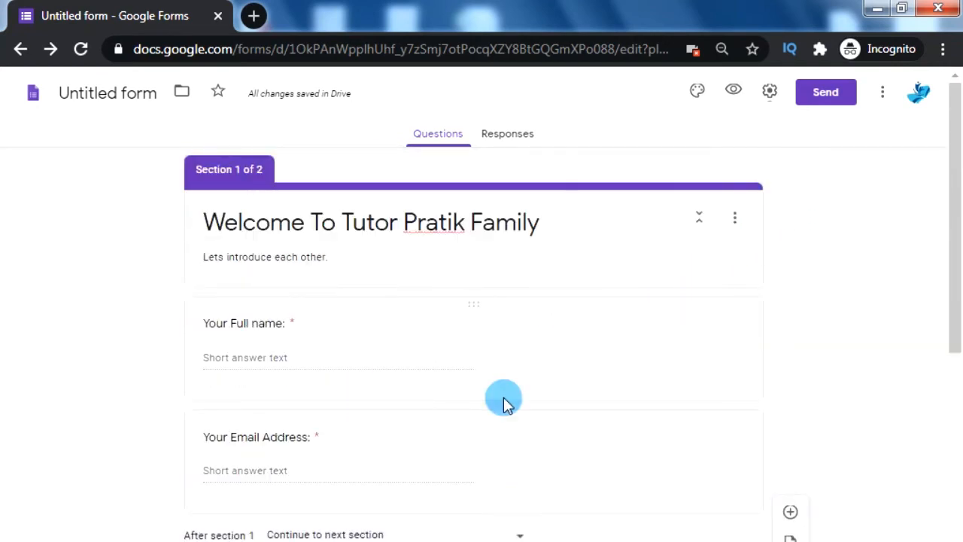
Try orange, red and indigo theme colours for the form
{"action": "left_click", "coordinate": [697, 92]}
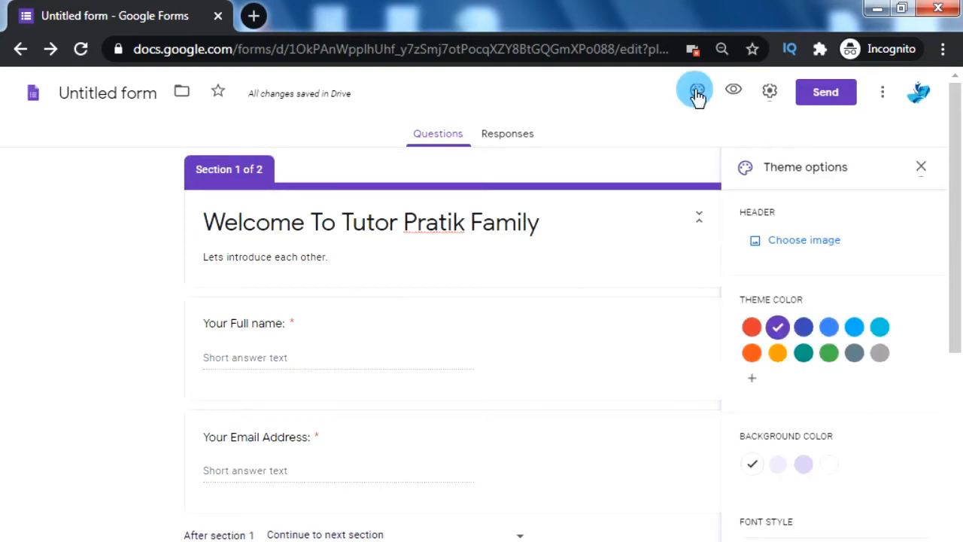
{"action": "left_click", "coordinate": [758, 353]}
{"action": "left_click", "coordinate": [751, 326]}
{"action": "left_click", "coordinate": [803, 326]}
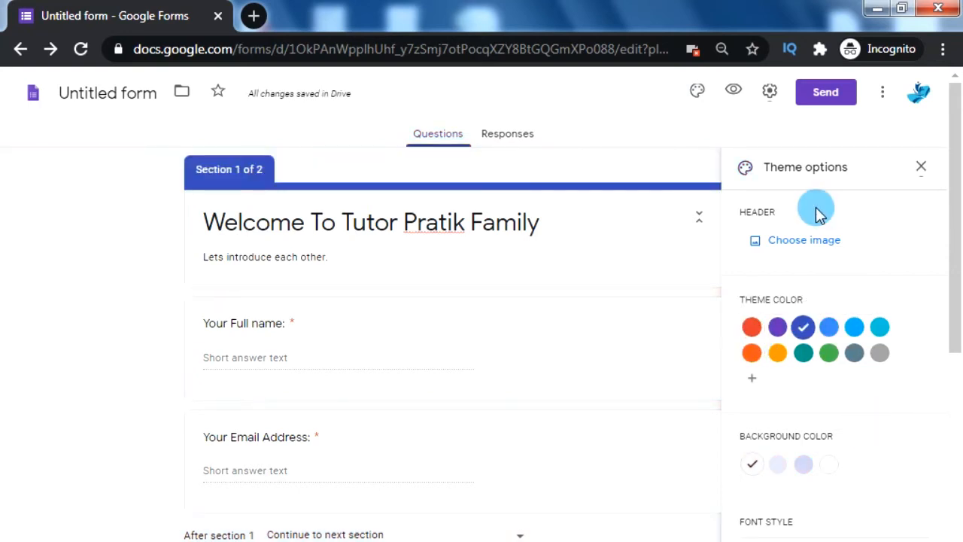
Set the colourful yarn thread image as the header and preview the form
{"action": "left_click", "coordinate": [794, 241]}
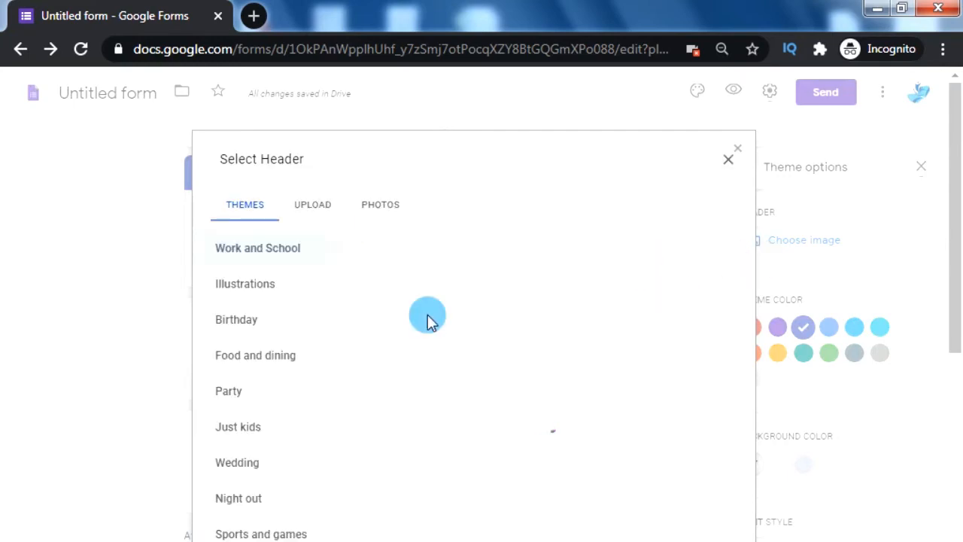
{"action": "left_click", "coordinate": [651, 336]}
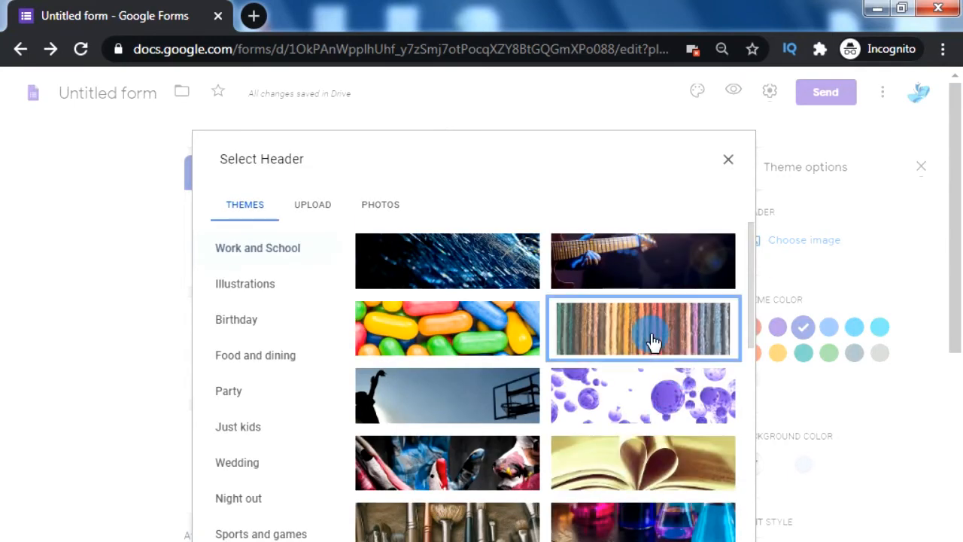
{"action": "left_click", "coordinate": [704, 539]}
{"action": "scroll", "coordinate": [527, 369], "scroll_direction": "down", "scroll_amount": 5}
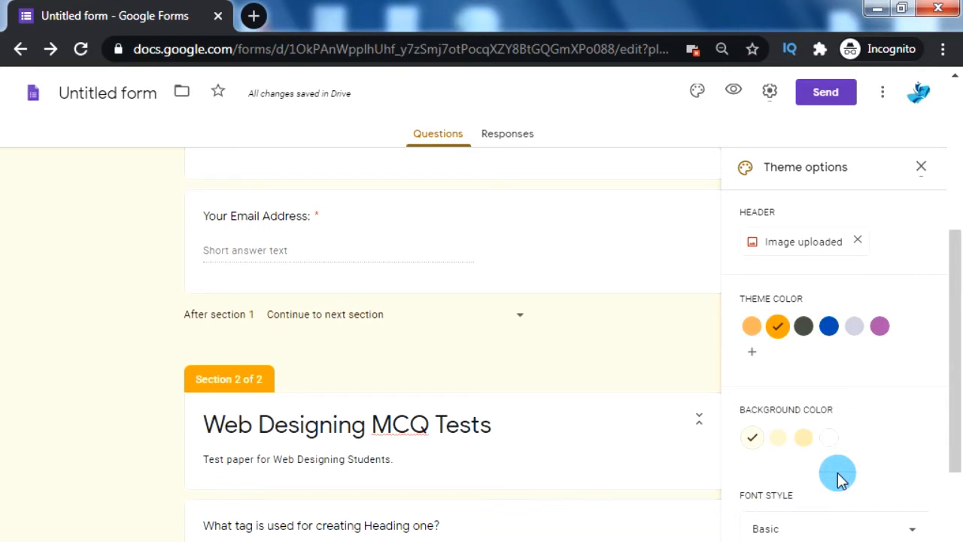
{"action": "scroll", "coordinate": [841, 480], "scroll_direction": "up", "scroll_amount": 6}
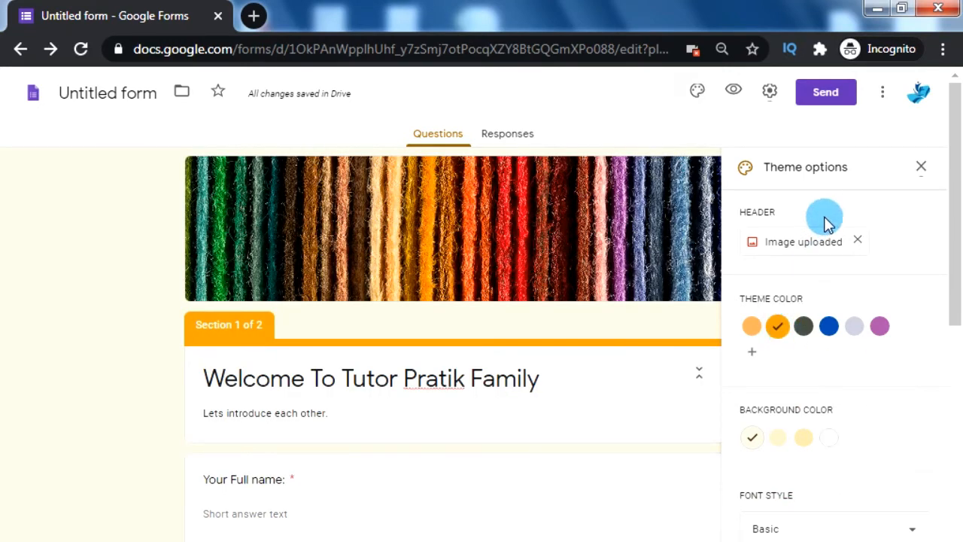
{"action": "left_click", "coordinate": [734, 93]}
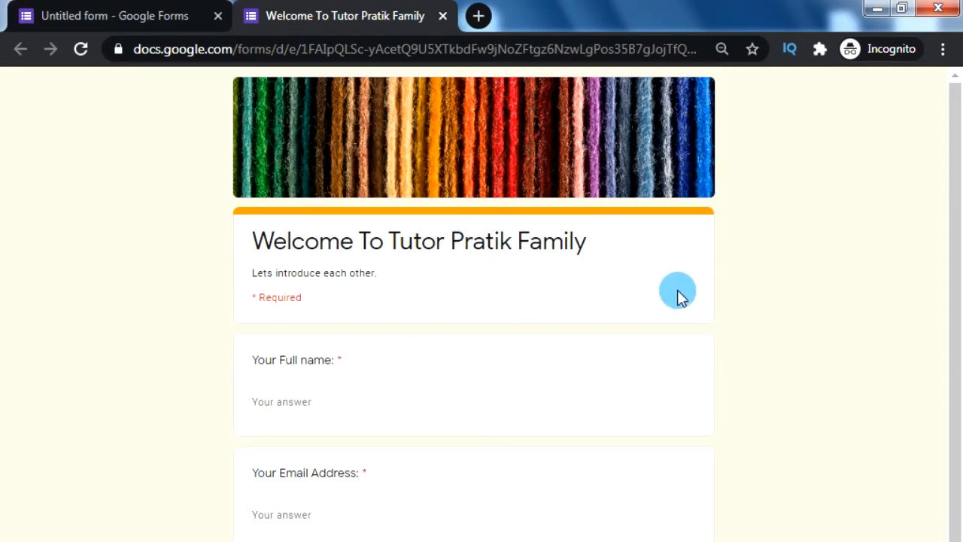
Fill in the full name and email address fields and continue to the next section
{"action": "left_click", "coordinate": [355, 402]}
{"action": "type", "text": "Tutor Pratik"}
{"action": "key", "text": "Tab"}
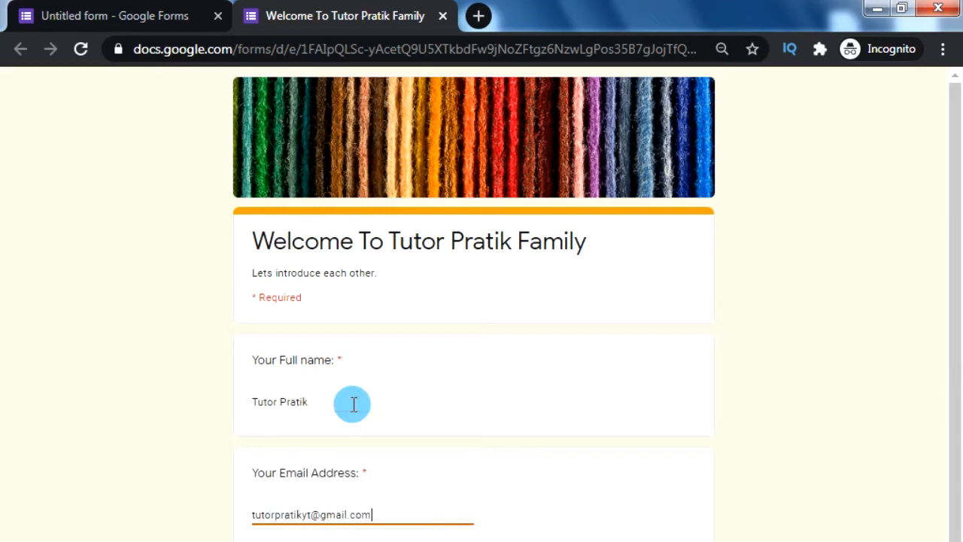
{"action": "key", "text": "Return"}
Answer H1 and Hyper Text Markup Language, submit the response, and close the preview
{"action": "left_click", "coordinate": [260, 316]}
{"action": "scroll", "coordinate": [261, 319], "scroll_direction": "down", "scroll_amount": 1}
{"action": "left_click", "coordinate": [261, 509]}
{"action": "left_click", "coordinate": [316, 539]}
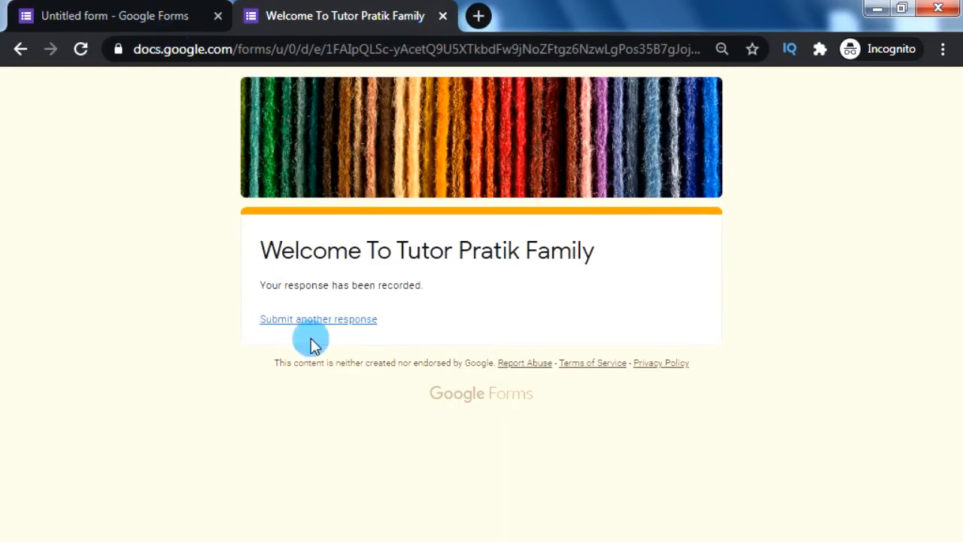
{"action": "left_click", "coordinate": [443, 16]}
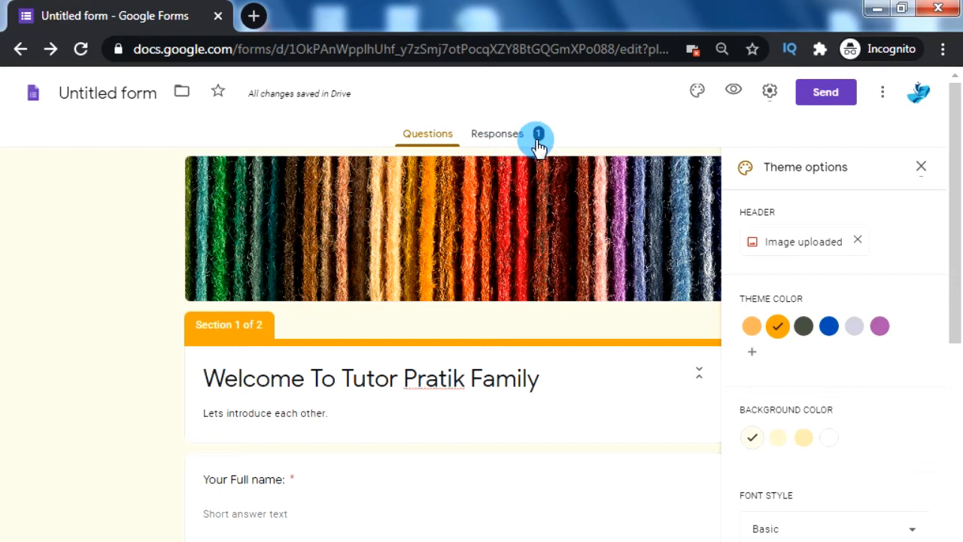
View the Responses summary with the single test response and scroll through its answer charts
{"action": "left_click", "coordinate": [499, 142]}
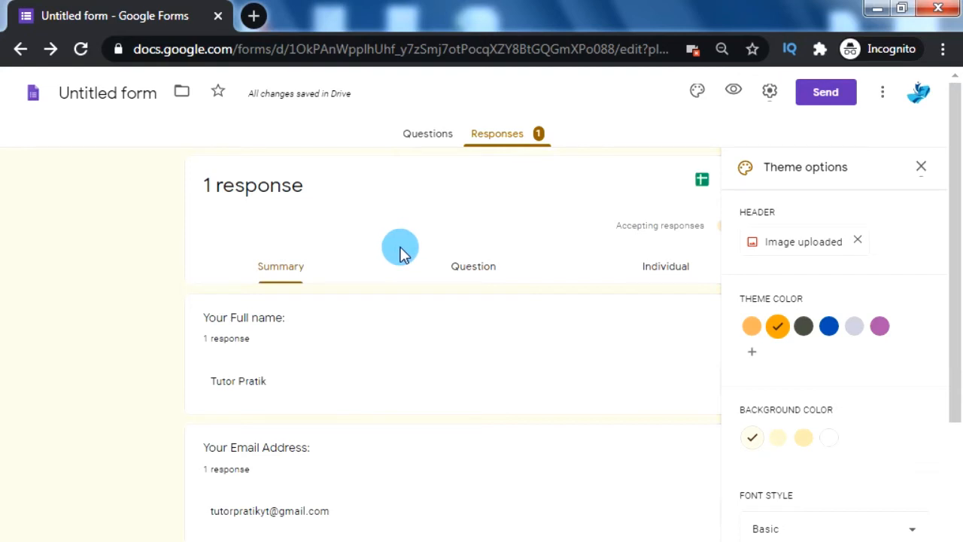
{"action": "scroll", "coordinate": [401, 253], "scroll_direction": "down", "scroll_amount": 5}
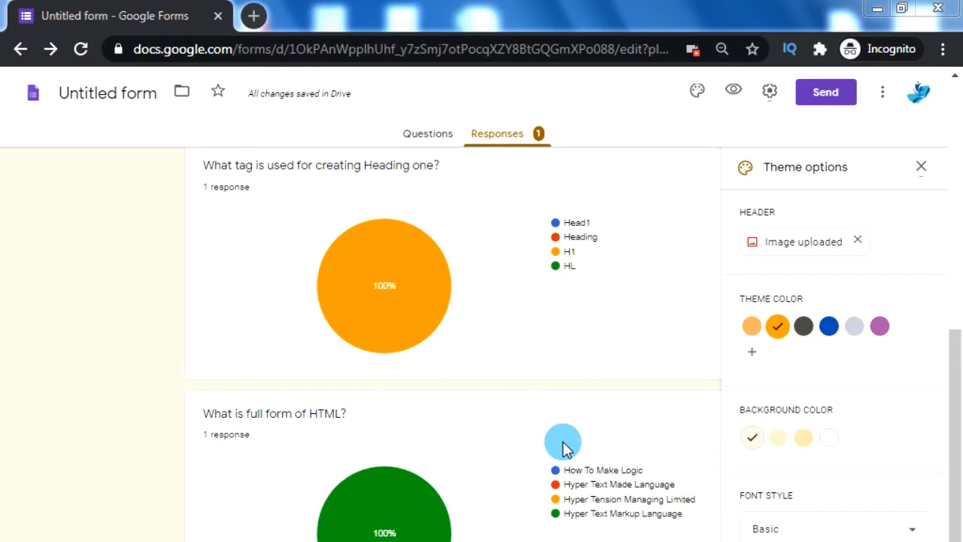
In General settings, collect emails, limit to 1 response, and allow edit after submit and summary charts
{"action": "left_click", "coordinate": [772, 92]}
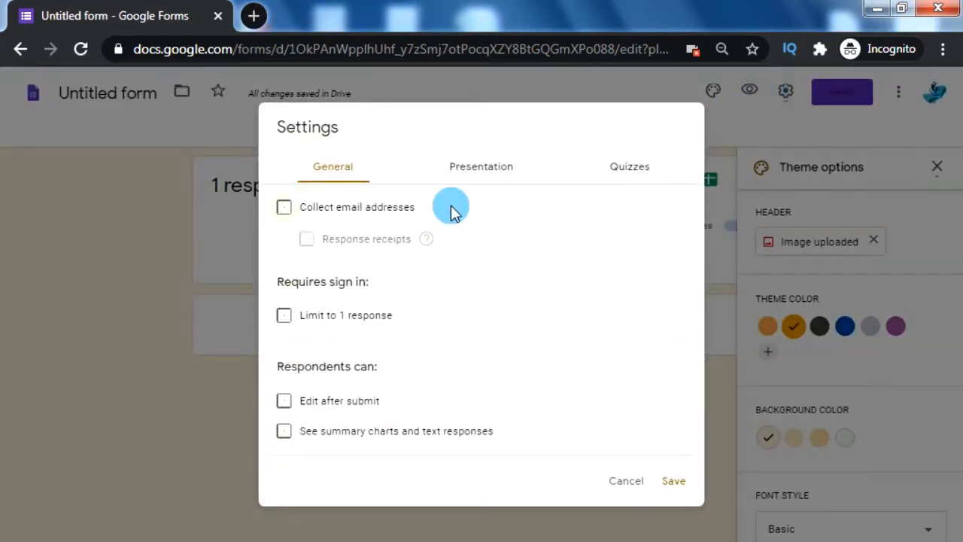
{"action": "left_click", "coordinate": [283, 208]}
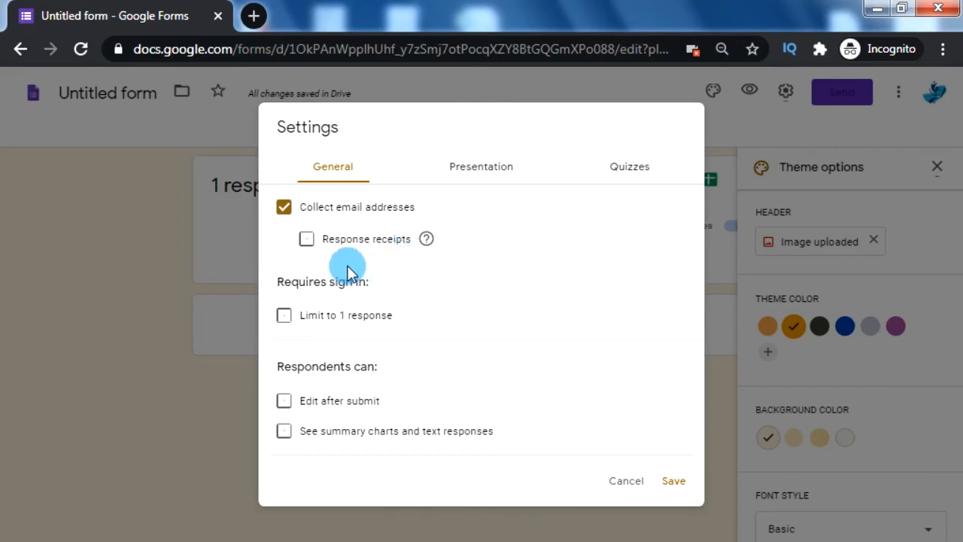
{"action": "left_click", "coordinate": [285, 319]}
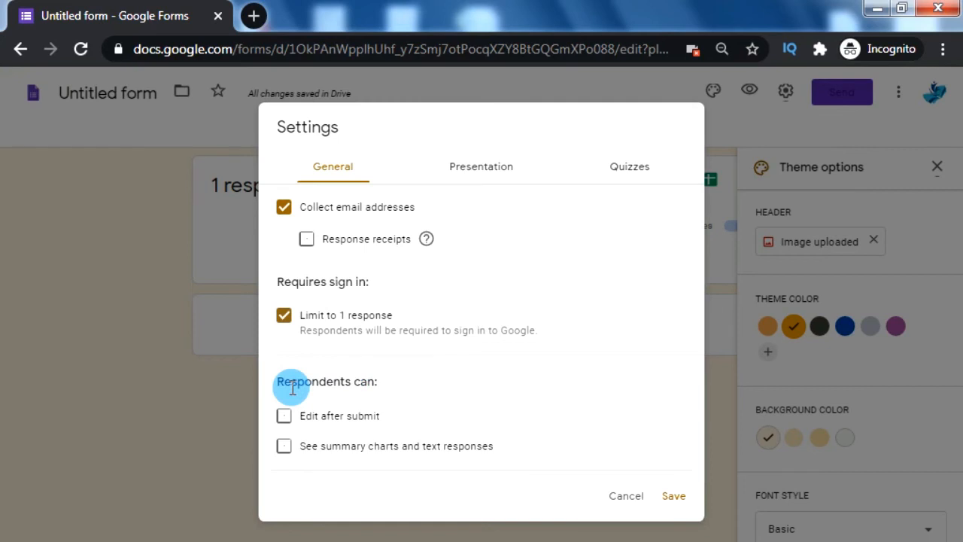
{"action": "left_click", "coordinate": [285, 416]}
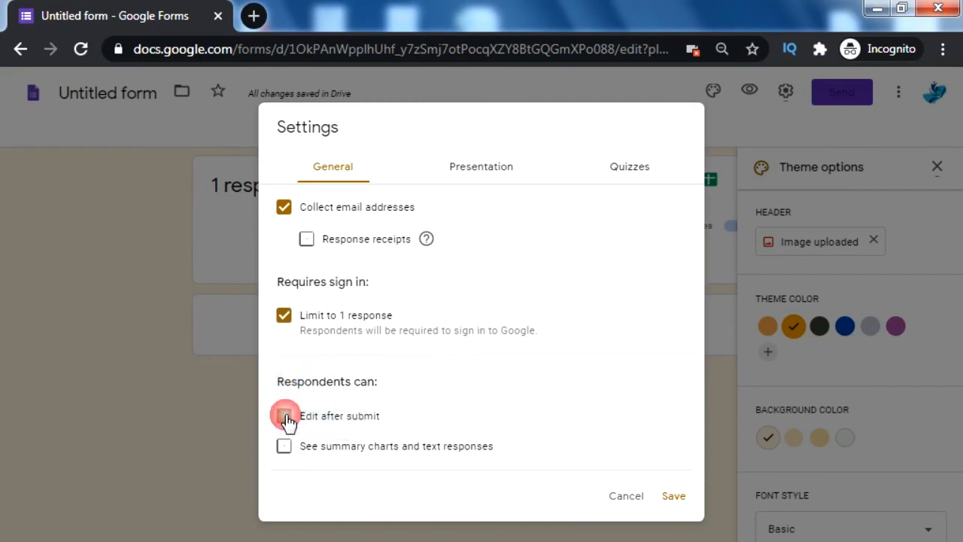
{"action": "left_click", "coordinate": [283, 450]}
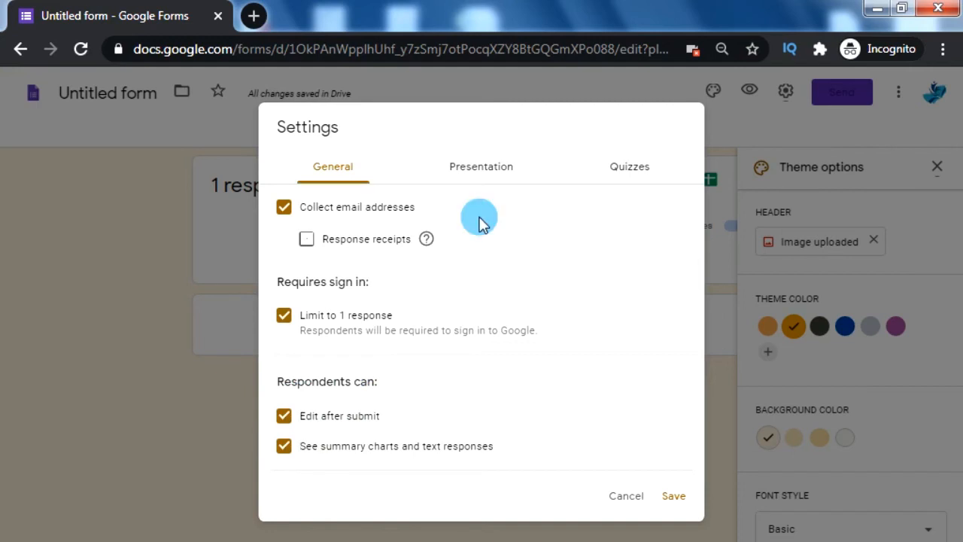
{"action": "left_click", "coordinate": [485, 172]}
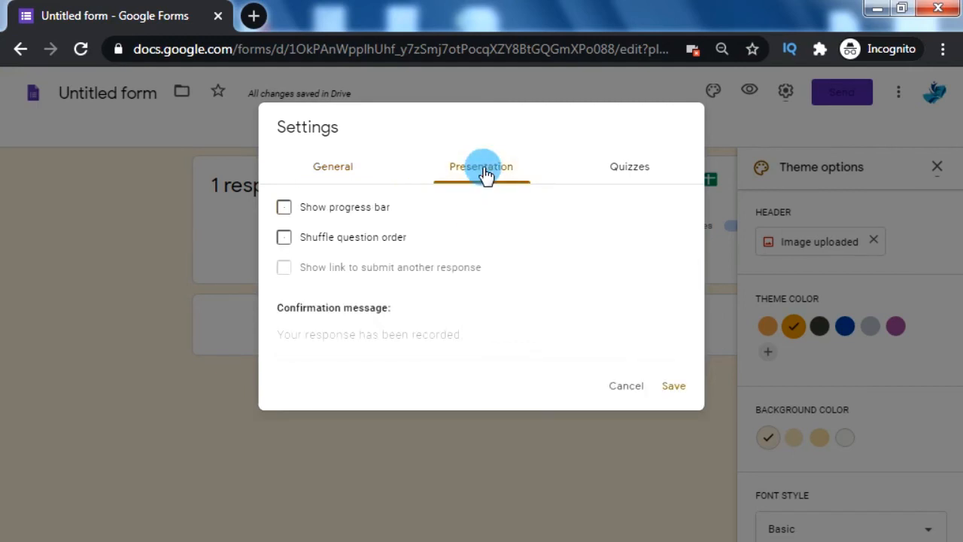
Turn on Show progress bar and Shuffle question order in the Presentation settings
{"action": "left_click", "coordinate": [285, 209]}
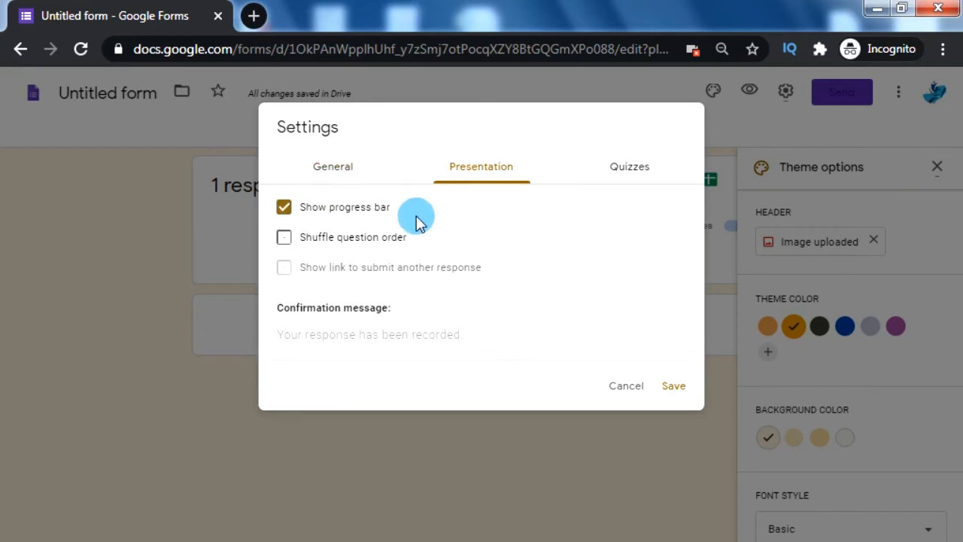
{"action": "left_click", "coordinate": [283, 240]}
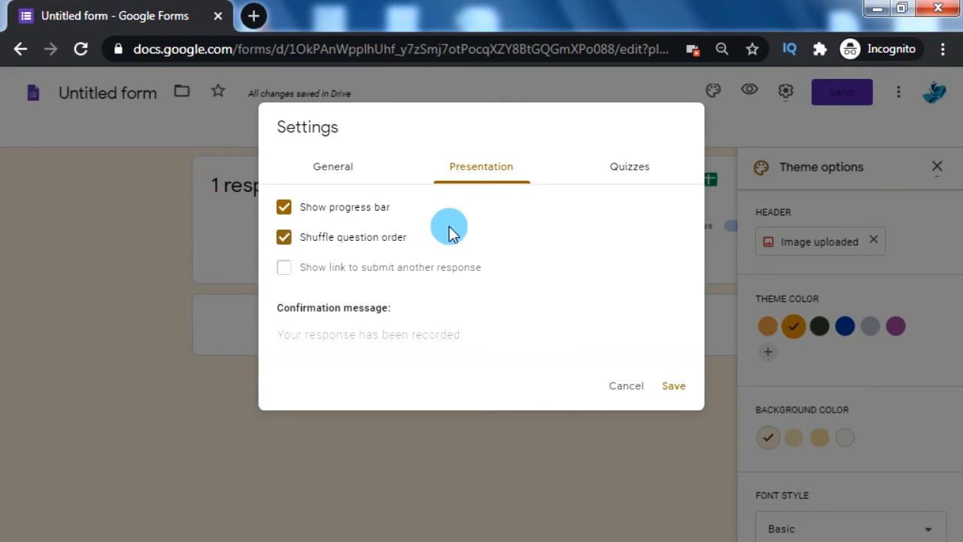
{"action": "left_click", "coordinate": [631, 173]}
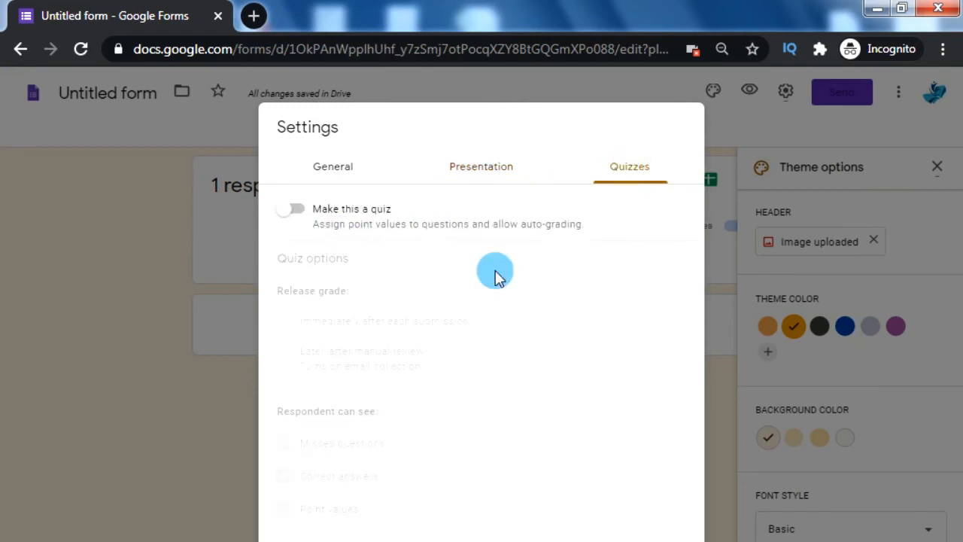
Make the form a quiz with grades released later, after manual review, and save
{"action": "left_click", "coordinate": [288, 211]}
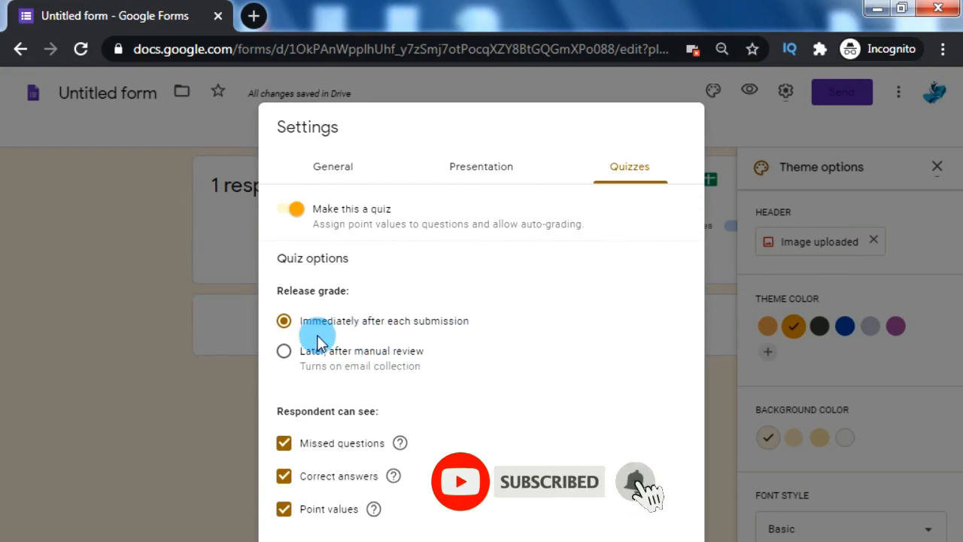
{"action": "left_click", "coordinate": [284, 352]}
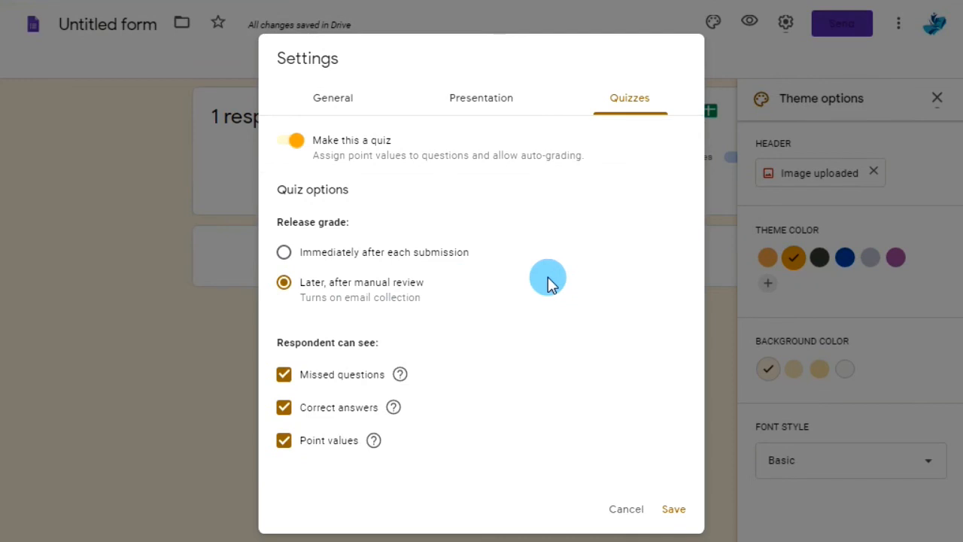
{"action": "left_click", "coordinate": [674, 510]}
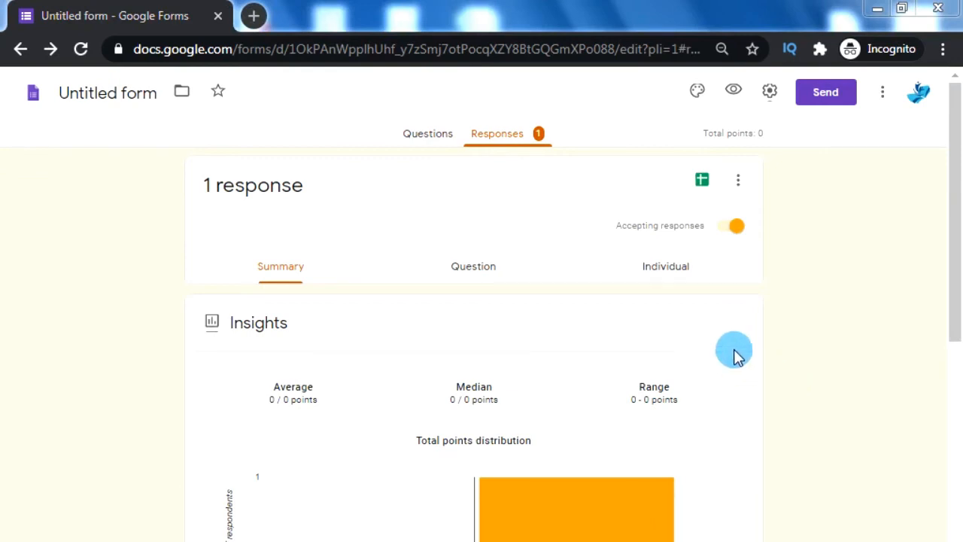
Display and select the form's shareable link in the Send dialog
{"action": "left_click", "coordinate": [826, 92]}
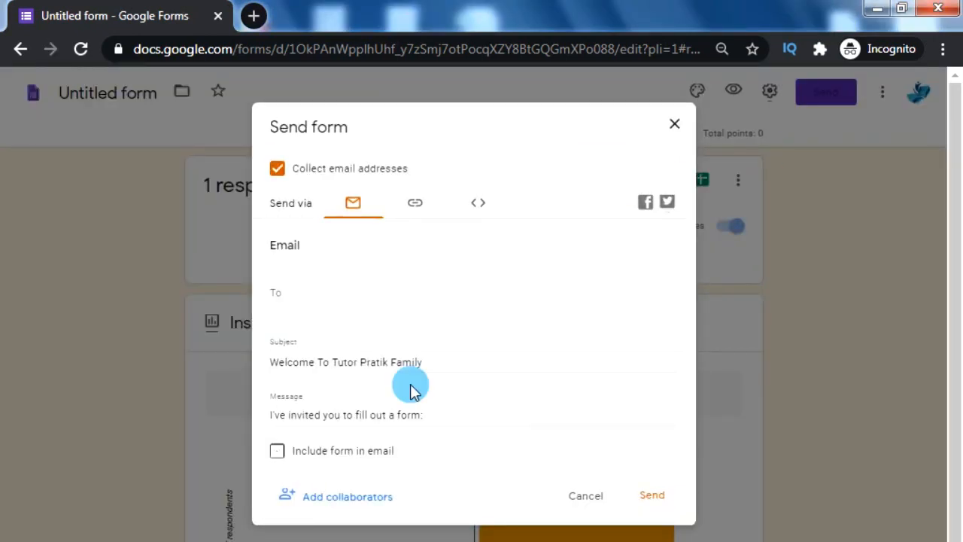
{"action": "left_click", "coordinate": [415, 203]}
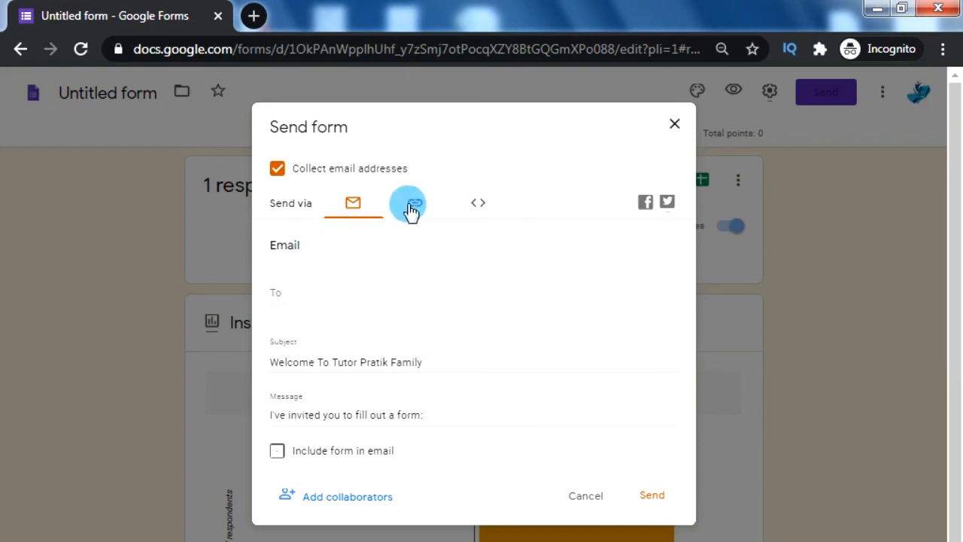
{"action": "left_click", "coordinate": [388, 275]}
{"action": "left_click", "coordinate": [388, 276]}
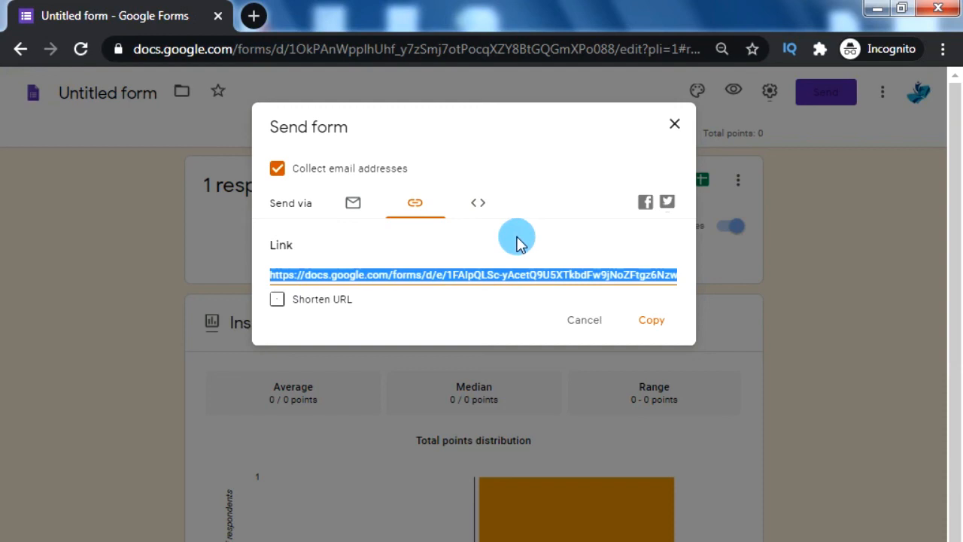
{"action": "left_click", "coordinate": [479, 254]}
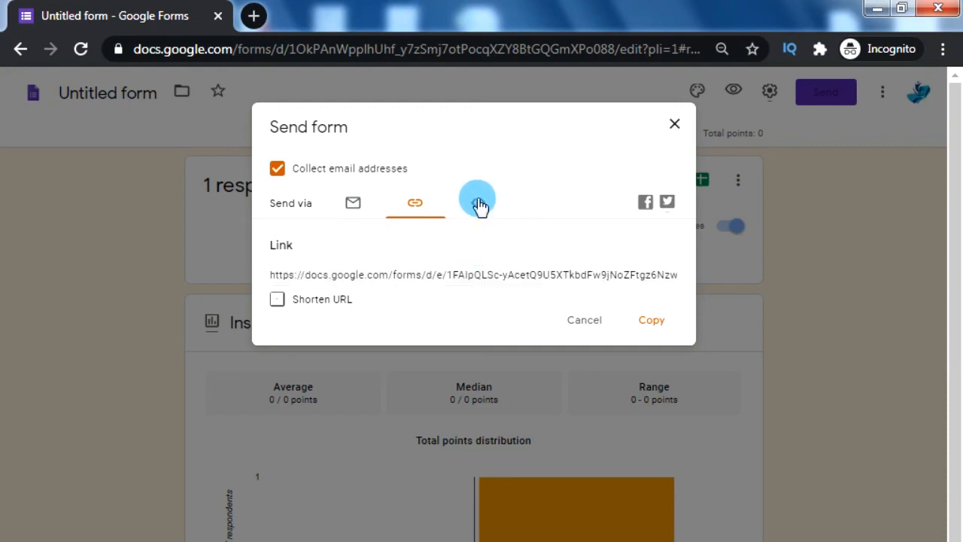
Show the form's 700×520 embed HTML code, then return to the Questions editor
{"action": "left_click", "coordinate": [478, 203]}
{"action": "left_click", "coordinate": [419, 273]}
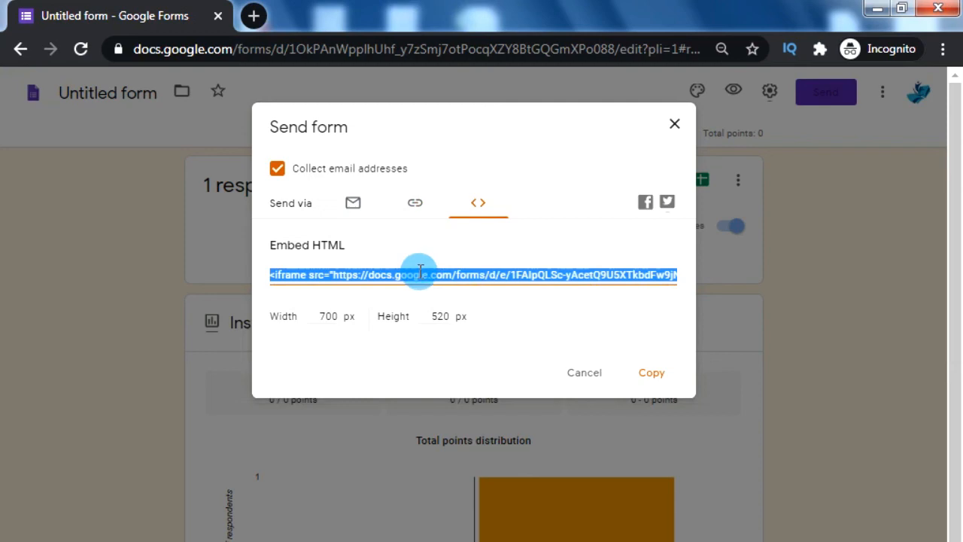
{"action": "key", "text": "Escape"}
{"action": "left_click", "coordinate": [422, 135]}
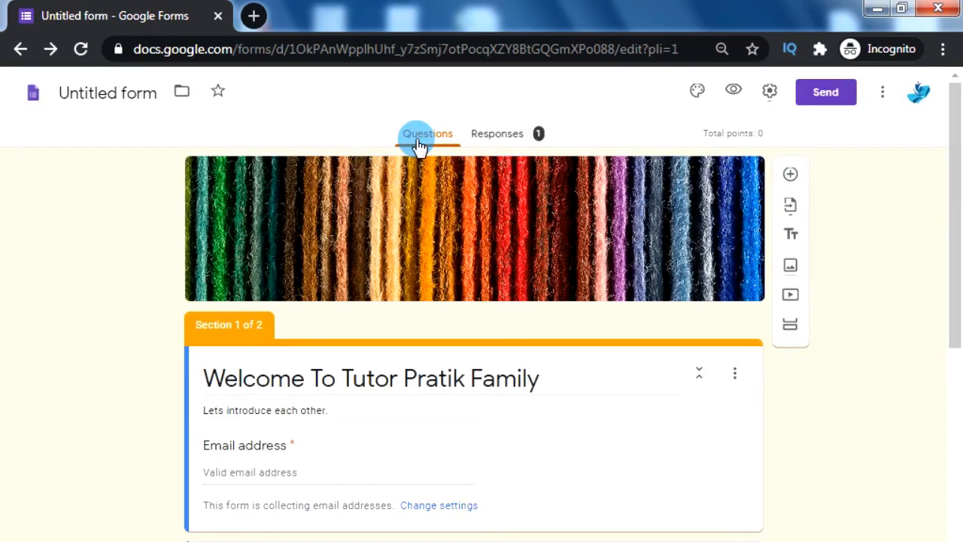